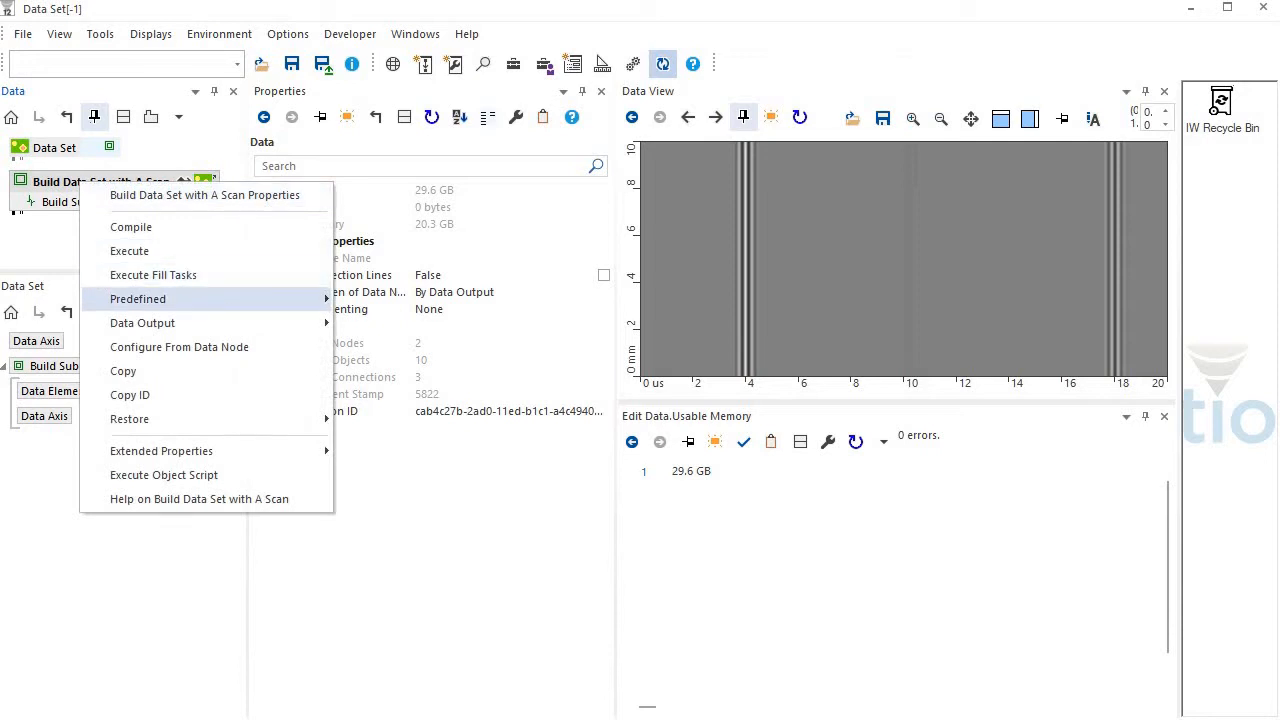
Apply the predefined A Scan structure to Build Data Set with A Scan and show its parent data tree in the second data pane
key("Right")
key("Return")
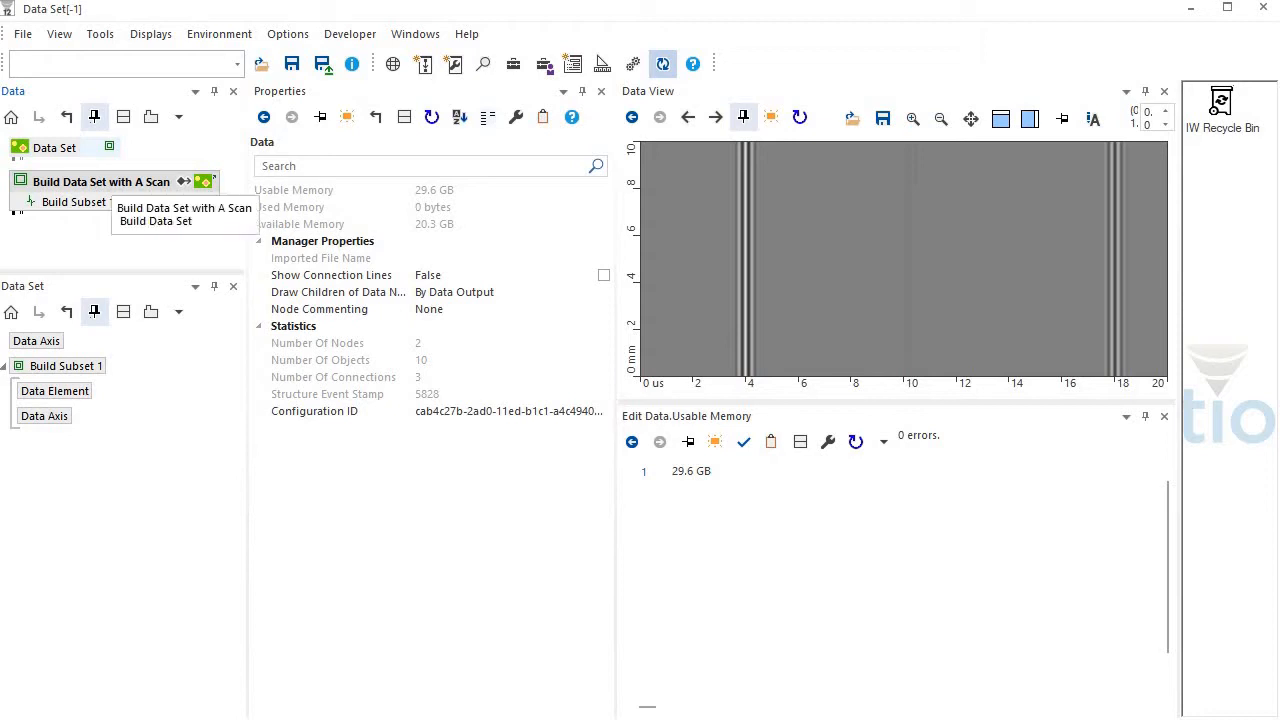
left_click(68, 312)
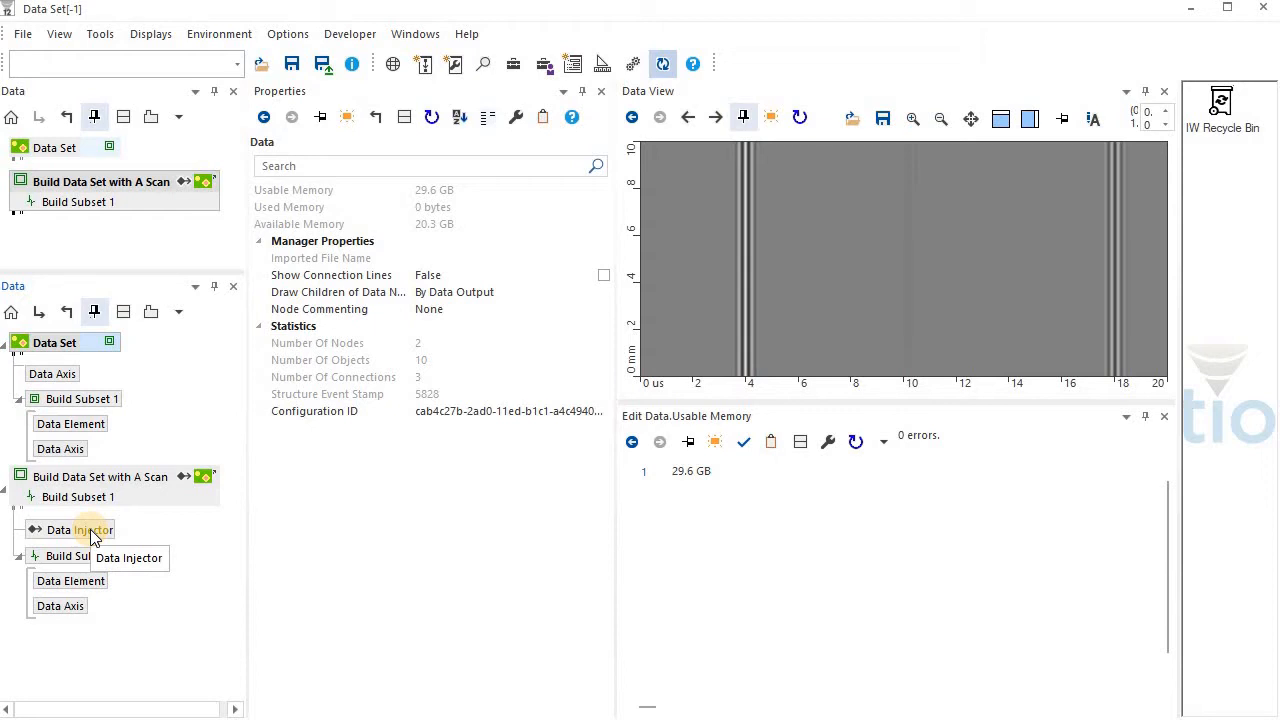
Set Number Of Scan Axes of Build Data Set with A Scan to 1 and Axis 1 Units to mm
left_click(95, 478)
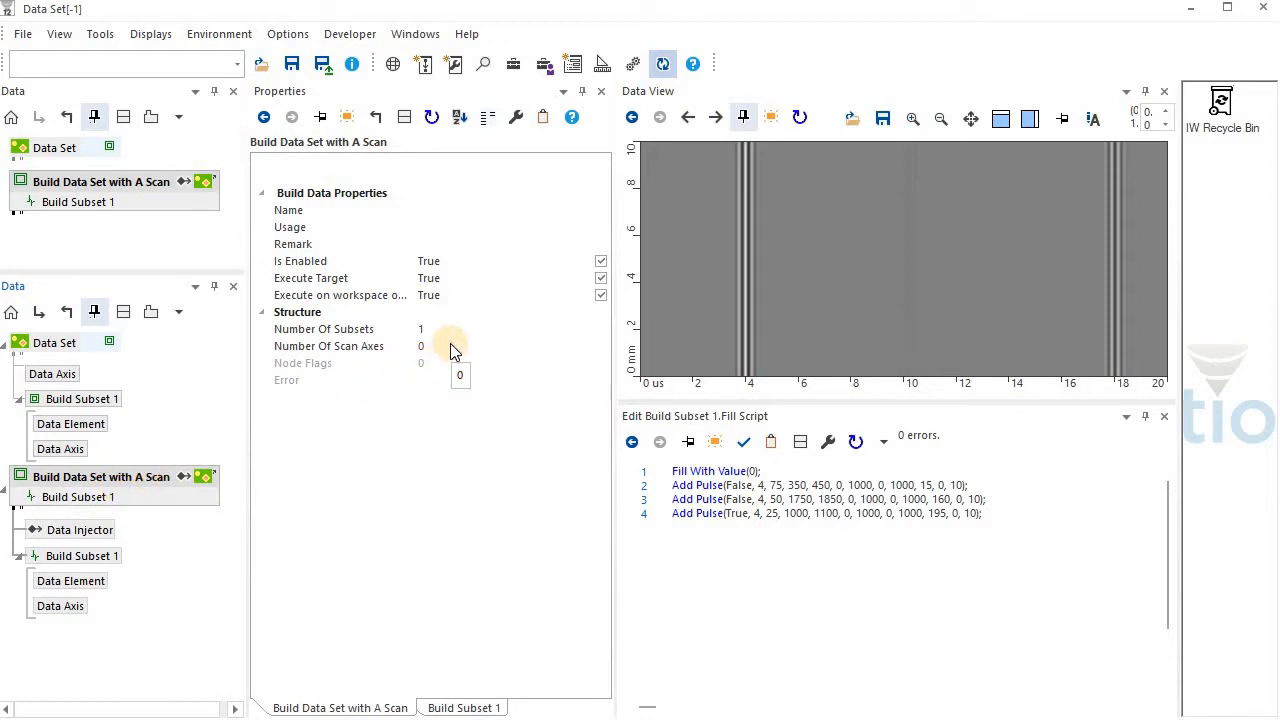
left_click(385, 348)
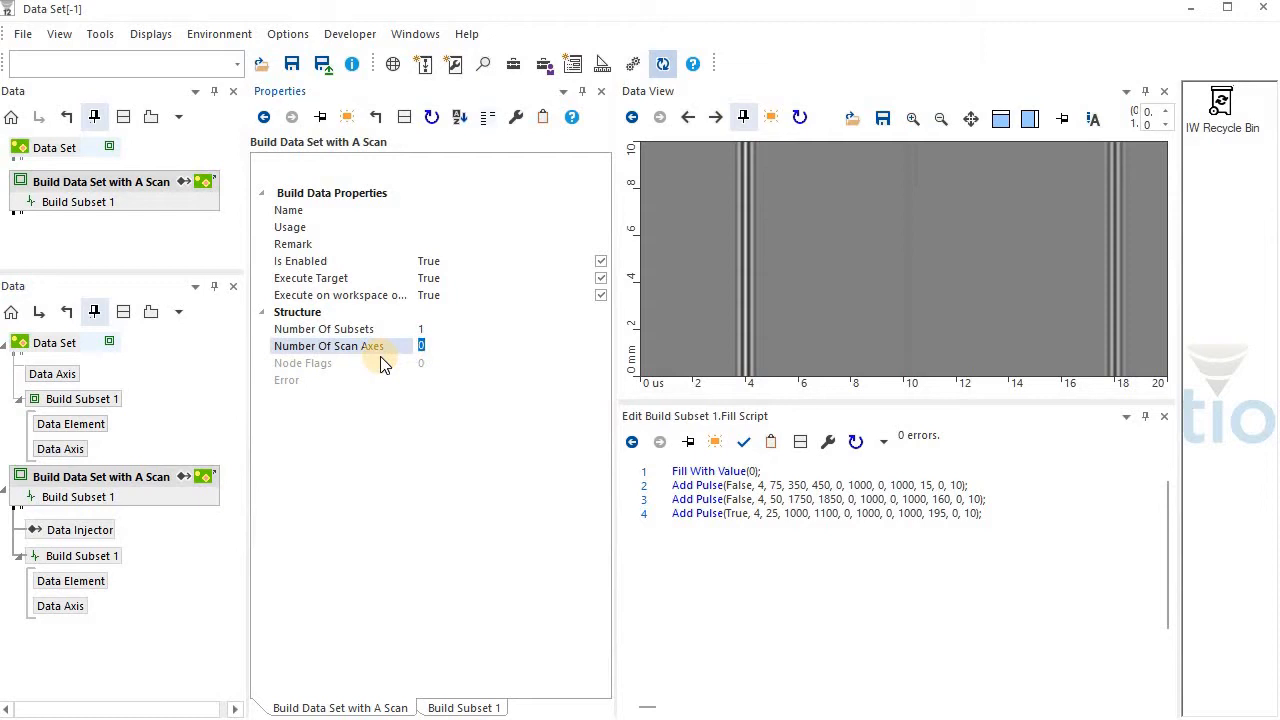
type("1")
key("Return")
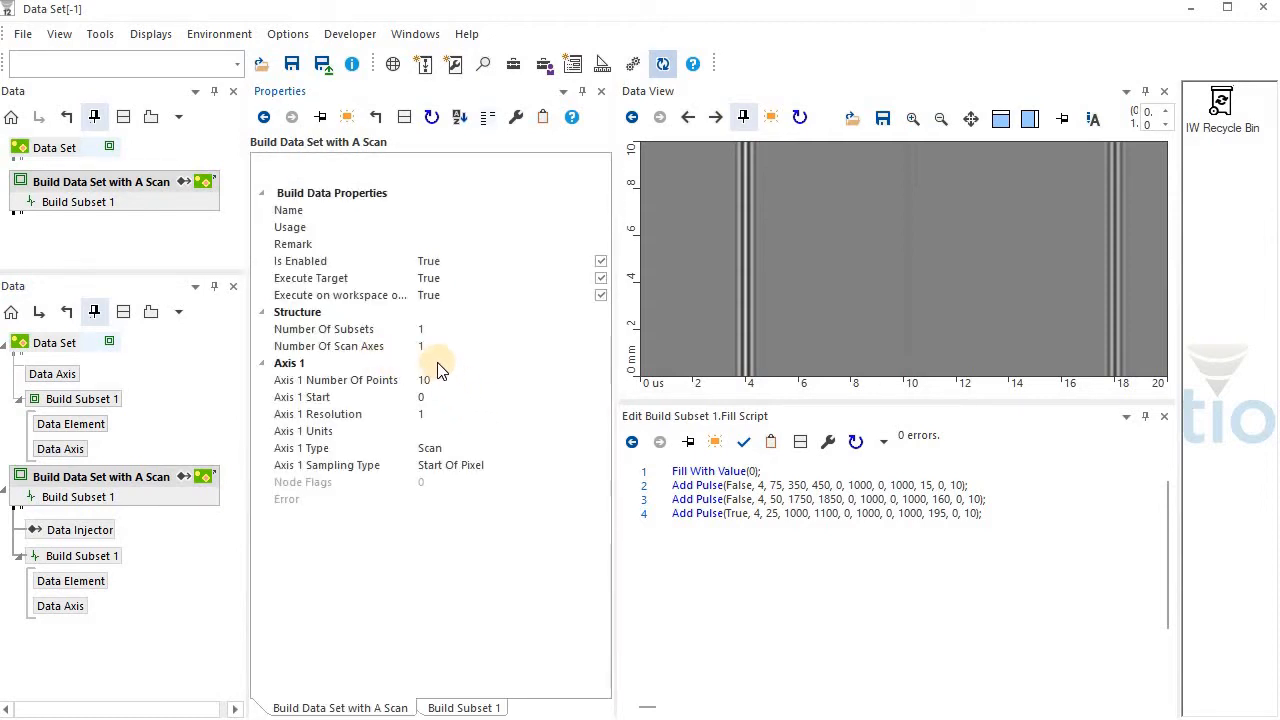
left_click(425, 432)
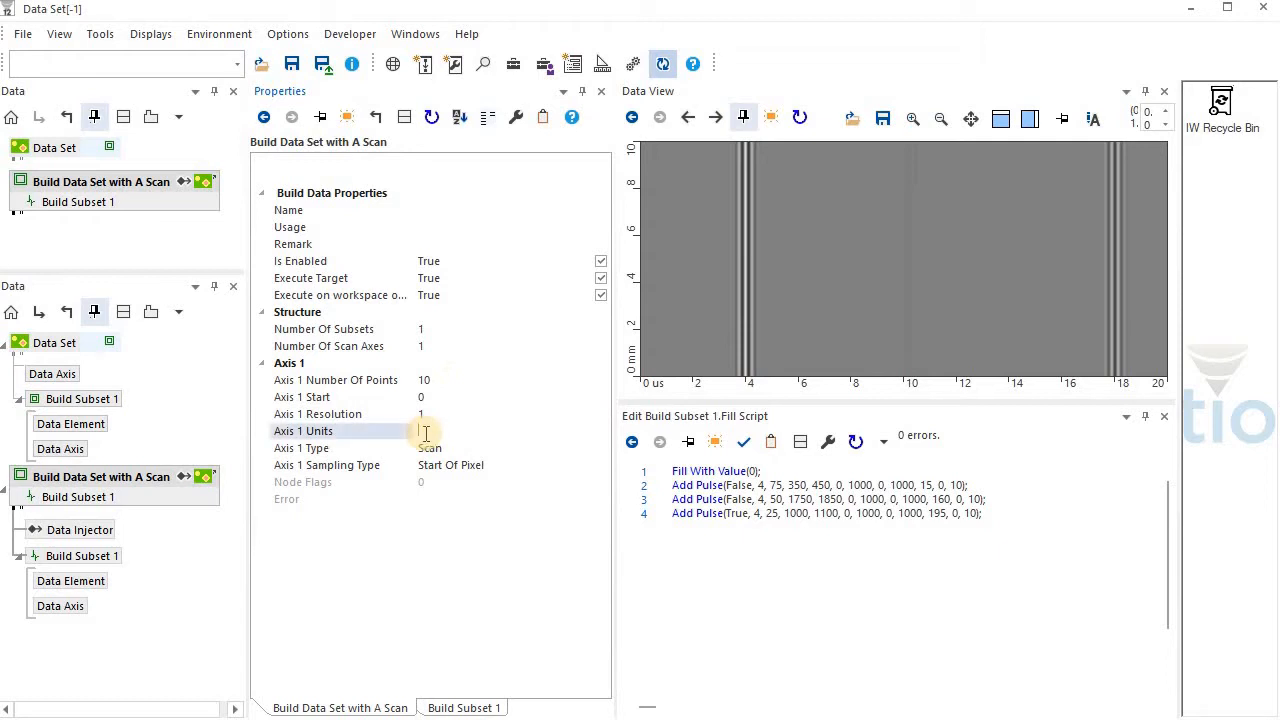
type("mm")
Execute Build Data Set with A Scan and view the properties of the data set's scan Data Axis
left_click(130, 483)
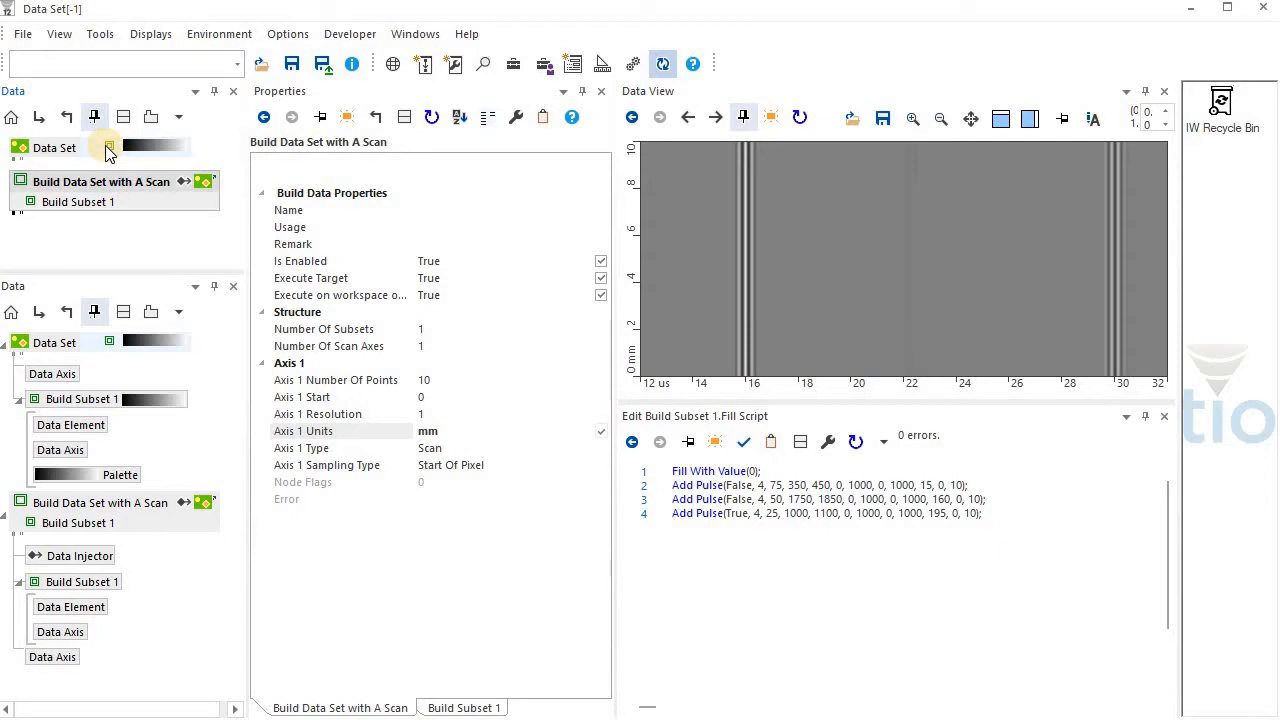
mouse_move(109, 150)
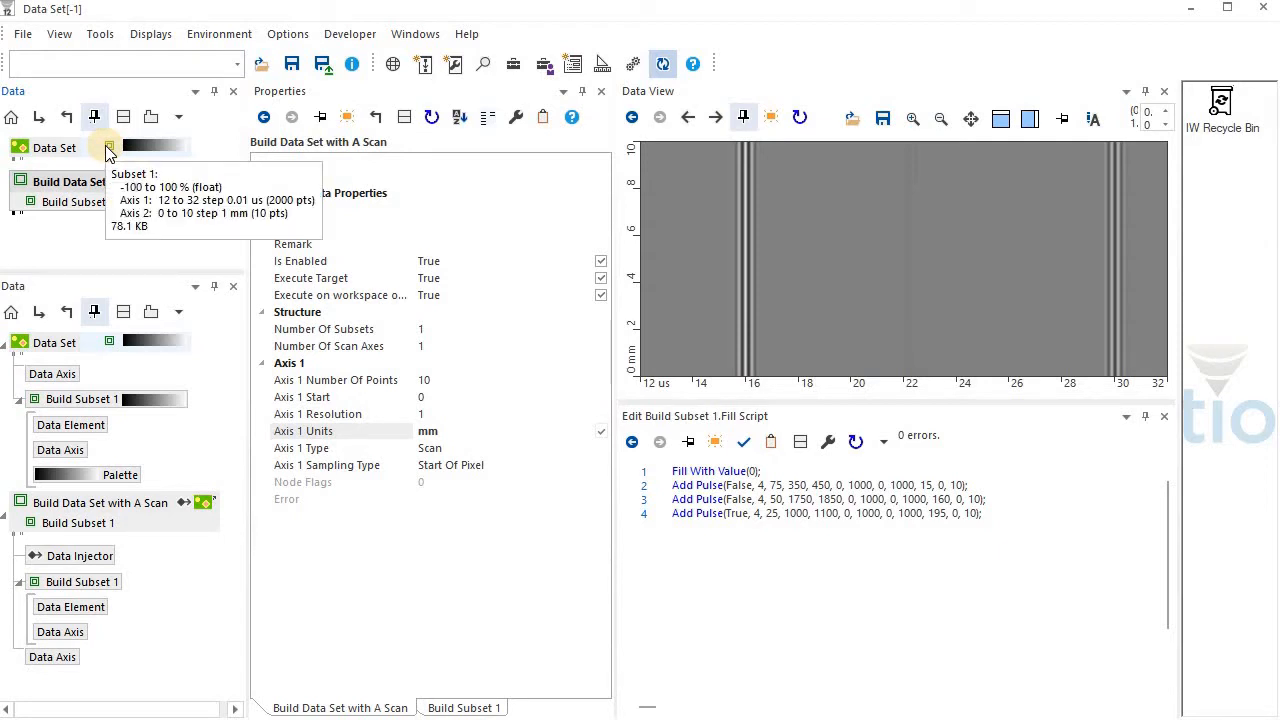
left_click(64, 376)
left_click(69, 399)
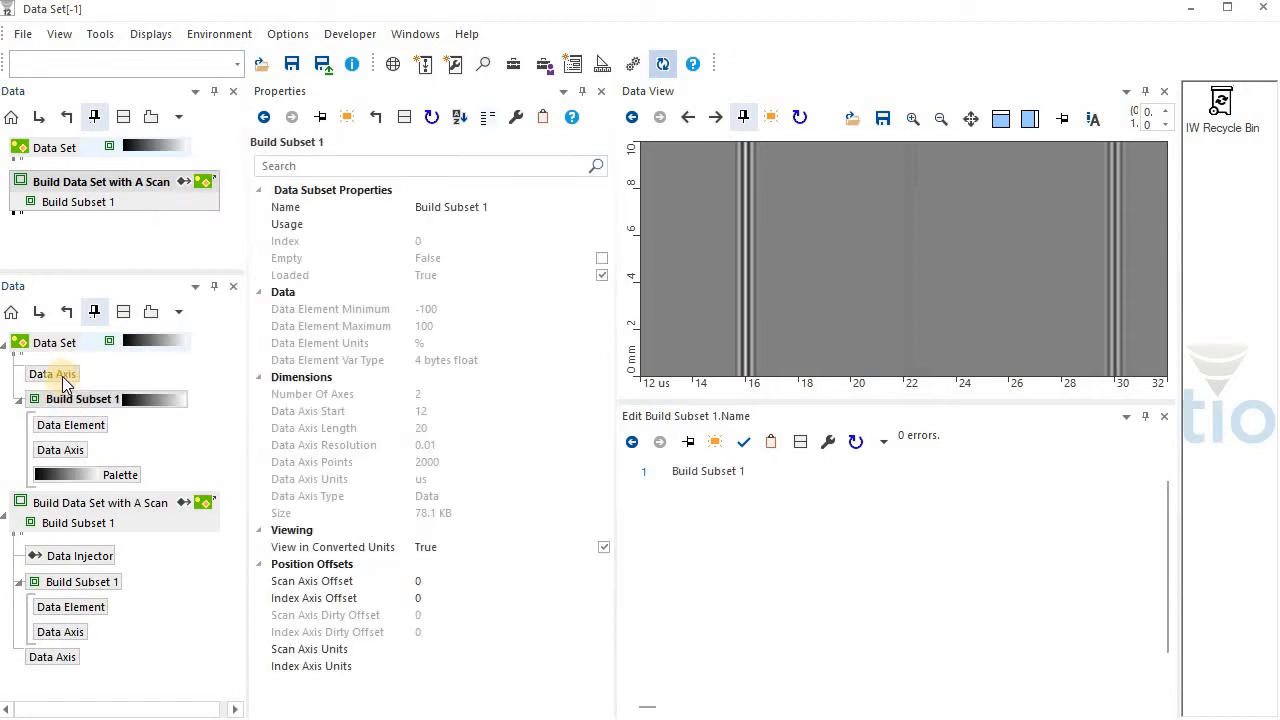
left_click(62, 378)
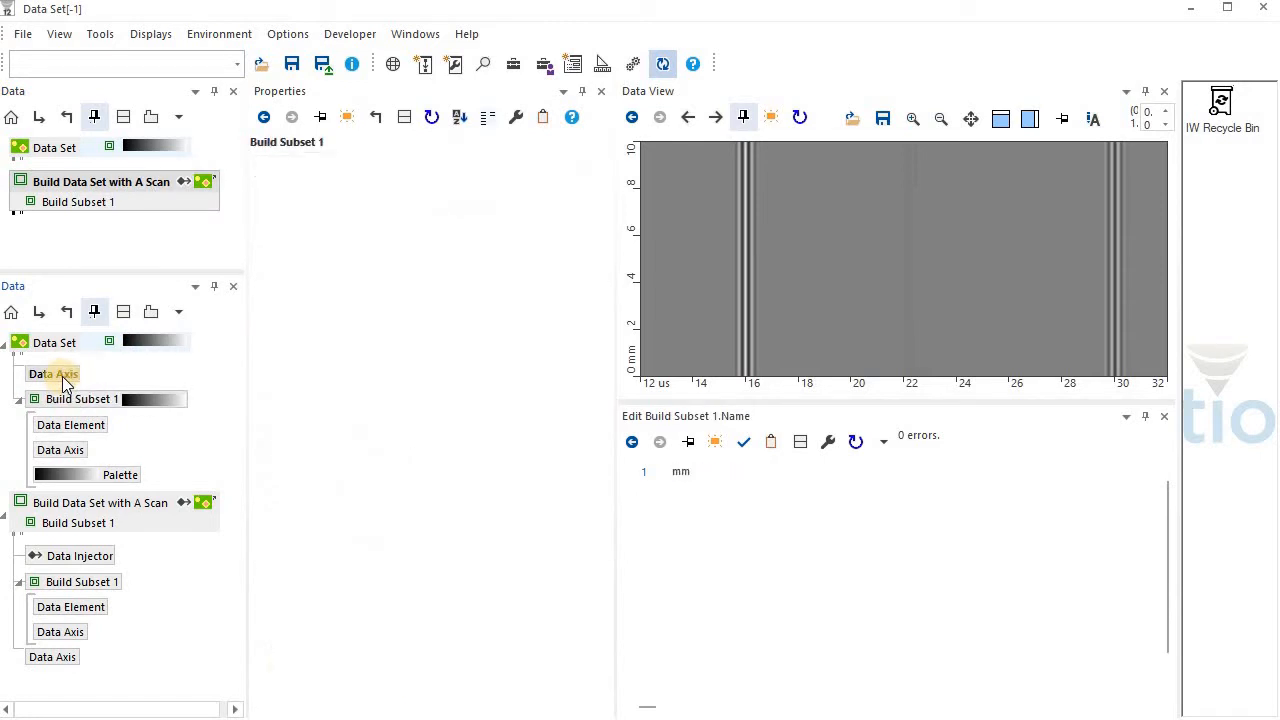
Set Number Of Subsets of Build Data Set with A Scan to 2 and rebuild the data set
left_click(108, 508)
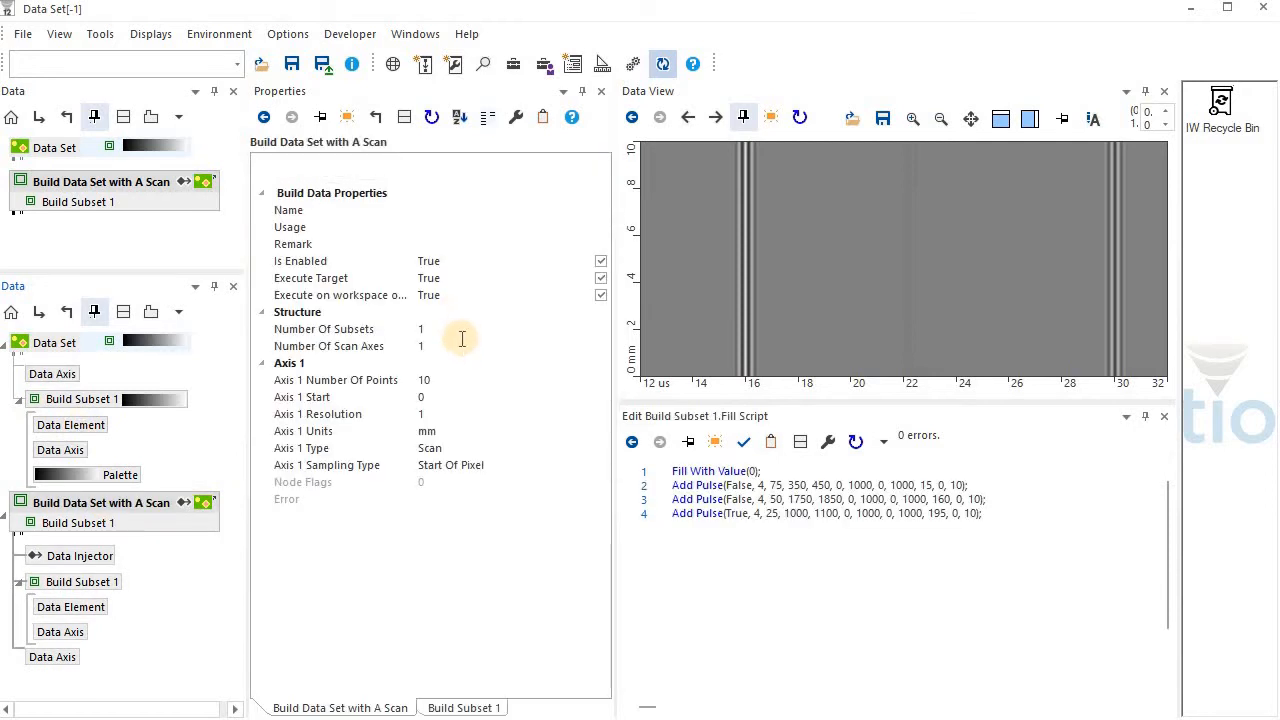
left_click(460, 345)
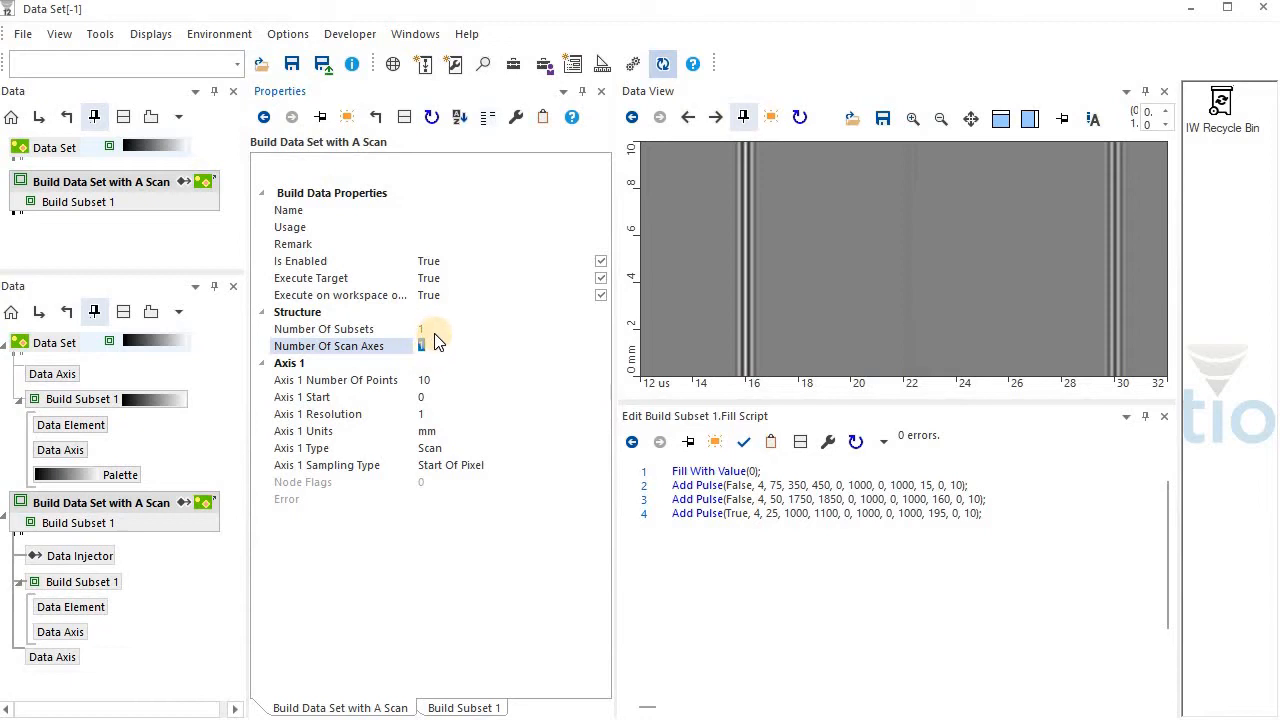
left_click(421, 330)
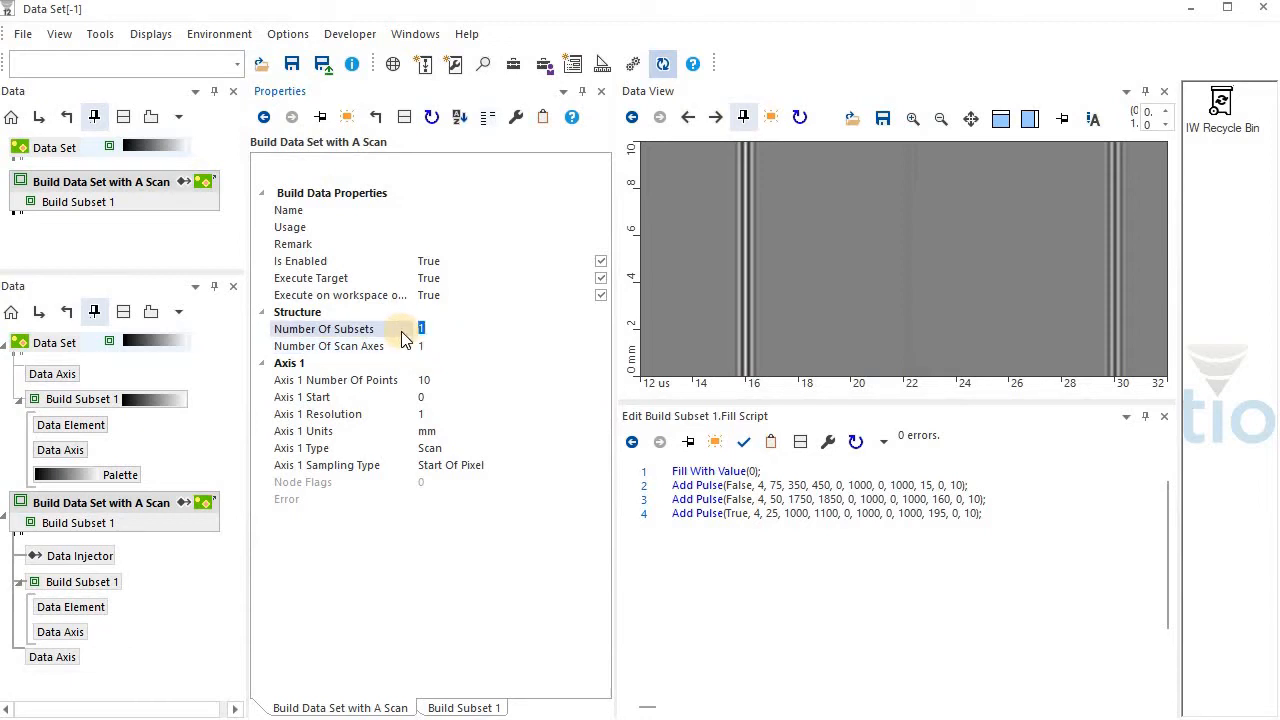
type("2")
key("Return")
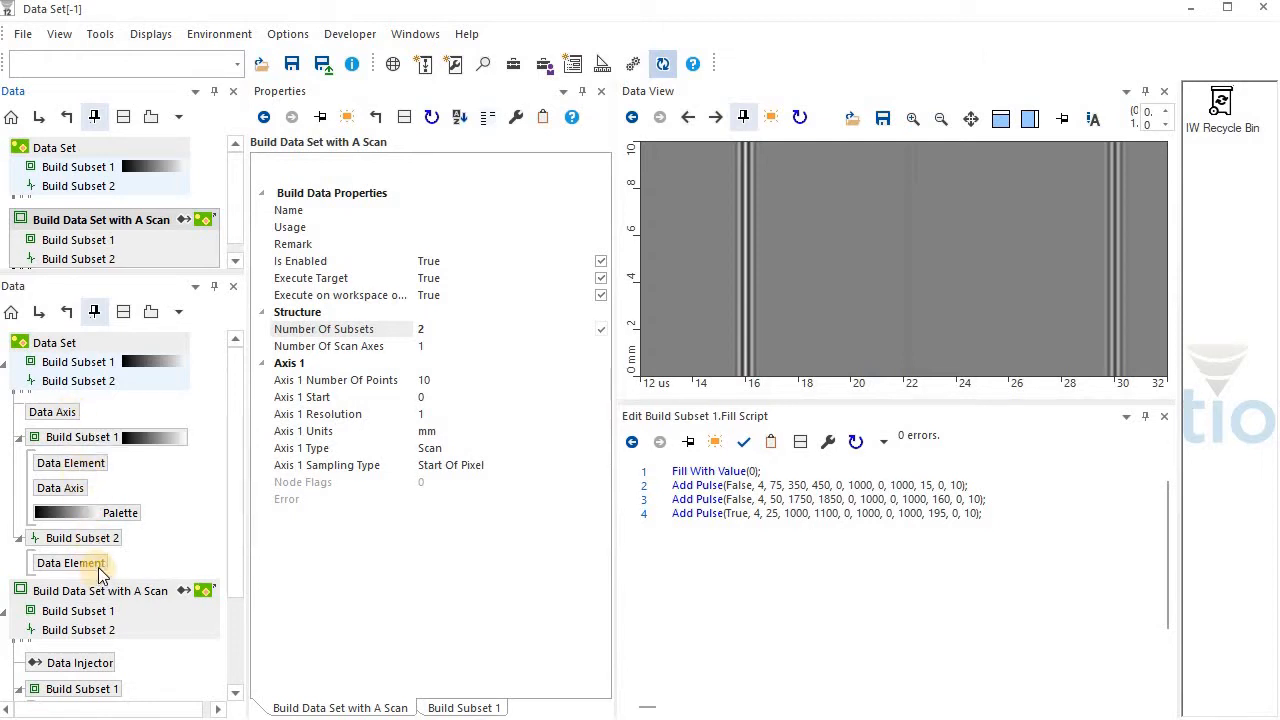
Return Number Of Subsets to 1 and execute Build Data Set with A Scan
left_click(406, 330)
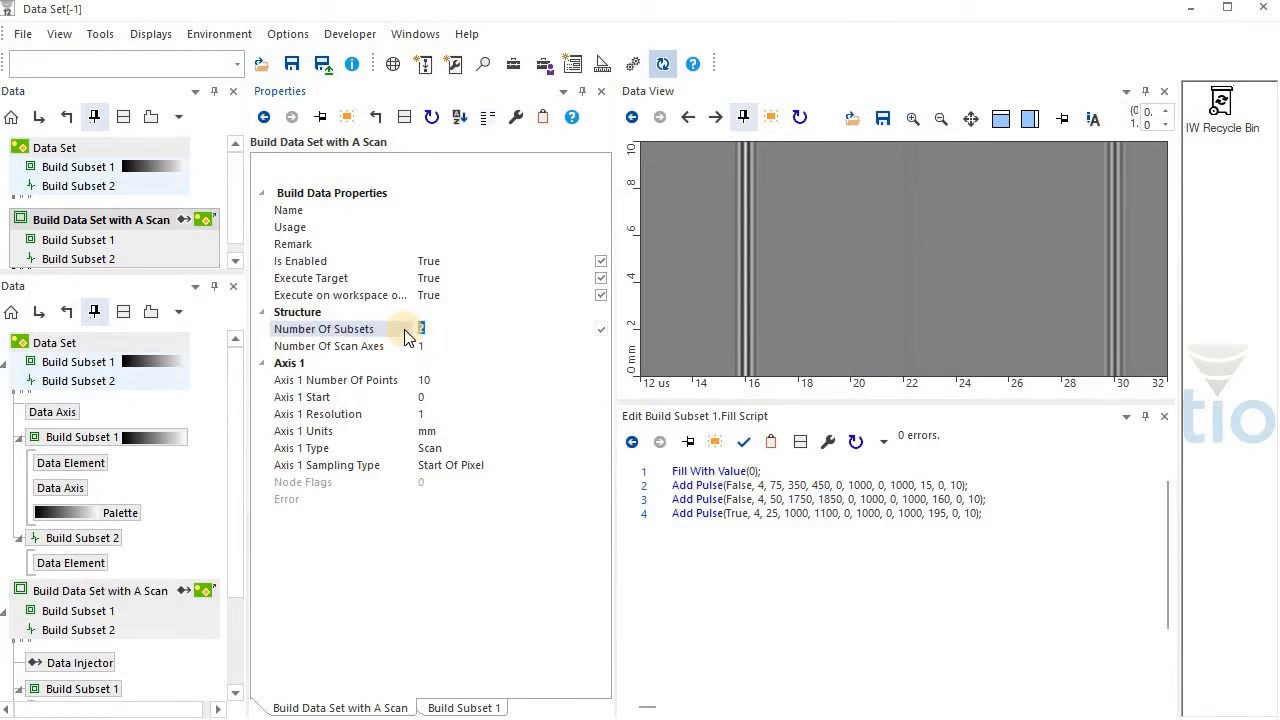
type("1")
left_click(97, 226)
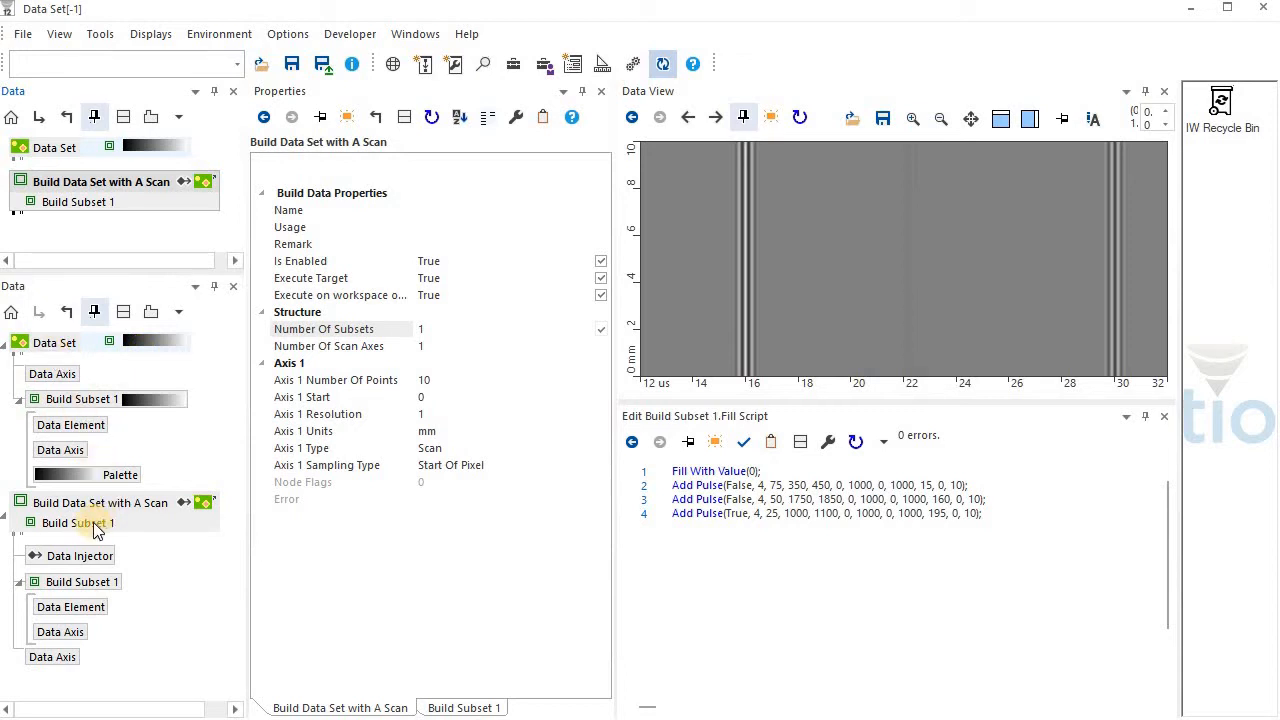
Set Number Of Data Axes of the builder's Build Subset 1 to 2 and Axis 2 Units to deg
left_click_drag(93, 527, 460, 531)
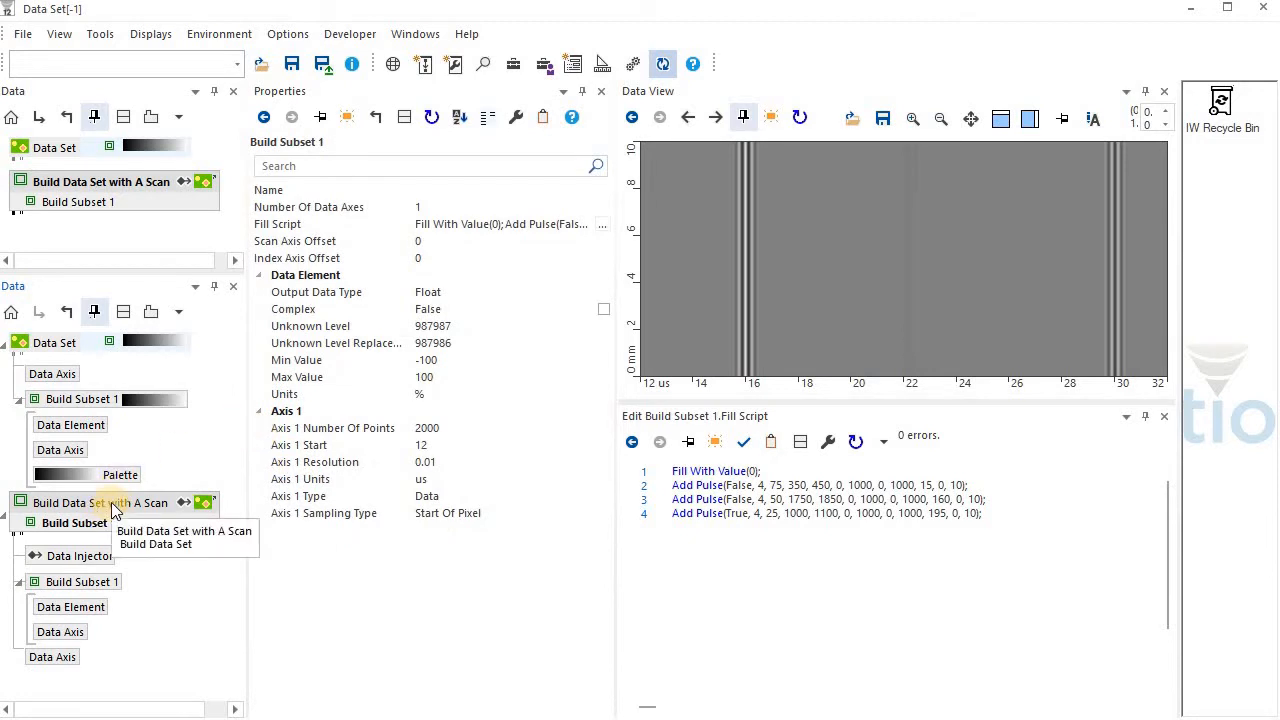
left_click(420, 207)
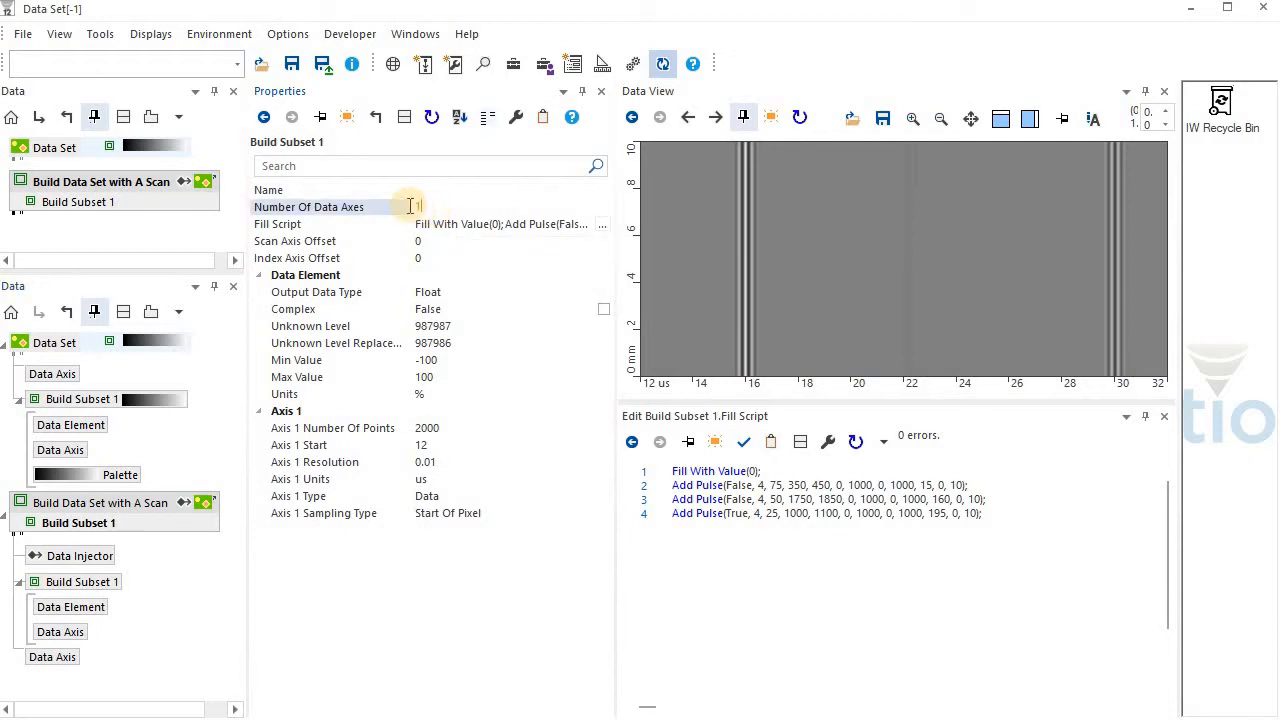
double_click(412, 206)
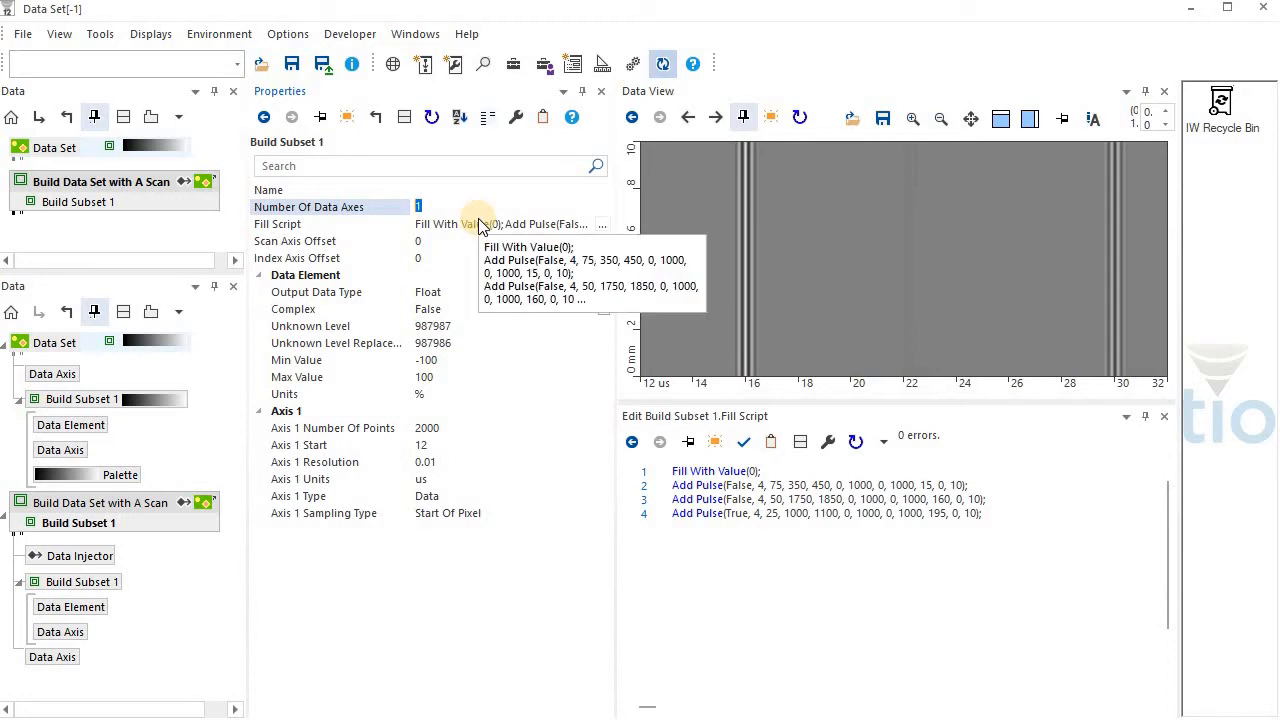
type("2")
left_click(519, 296)
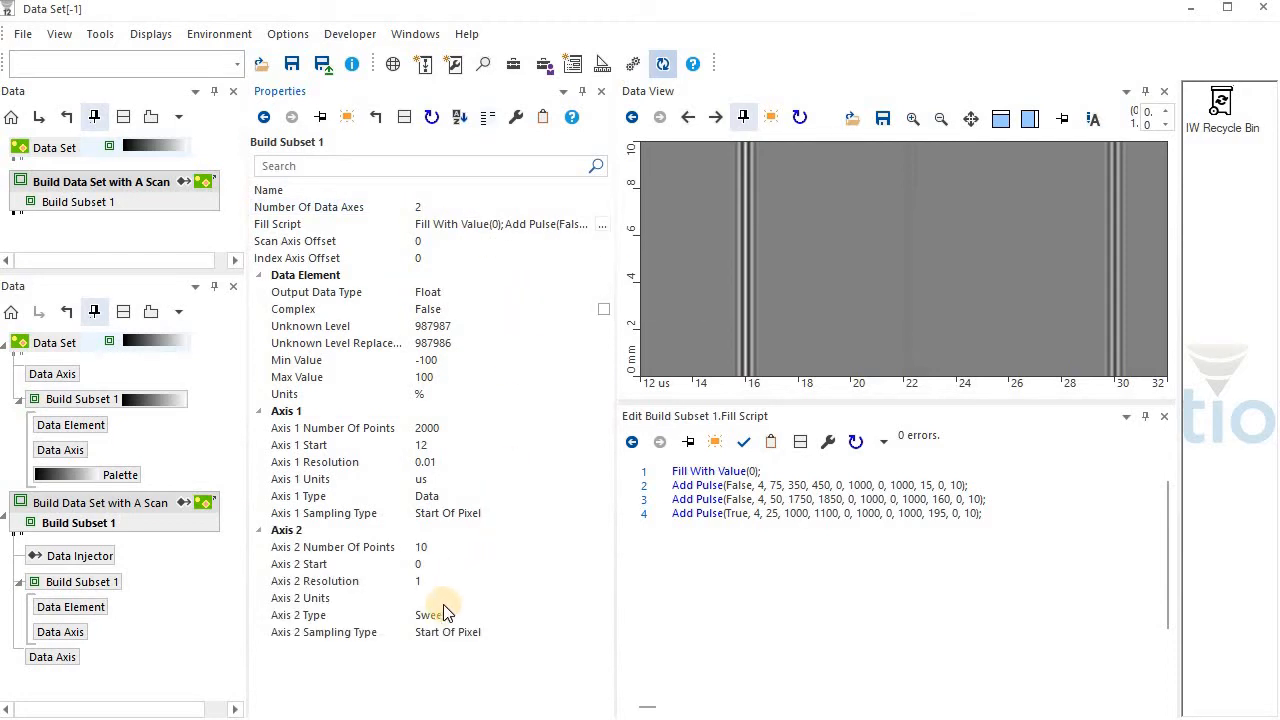
left_click(438, 595)
type("deg")
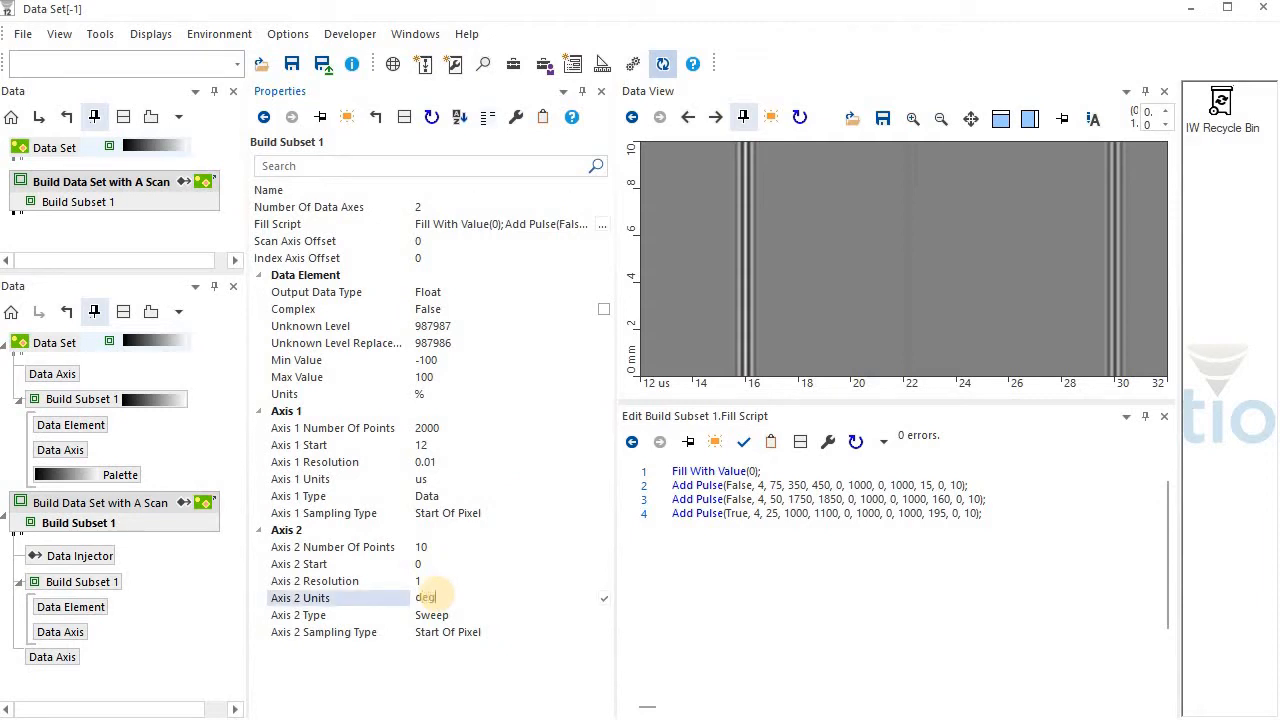
key("Return")
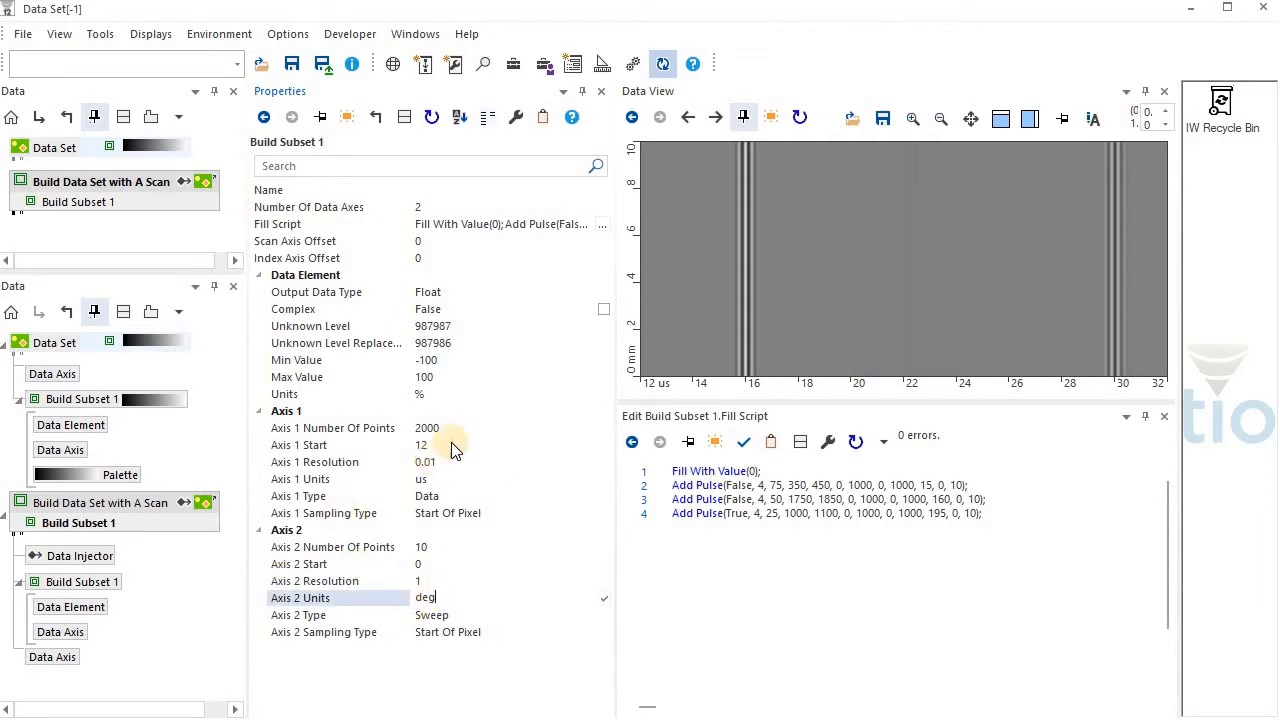
Set the Output Data Type of the builder's Build Subset 1 to 16 Bit
left_click(607, 292)
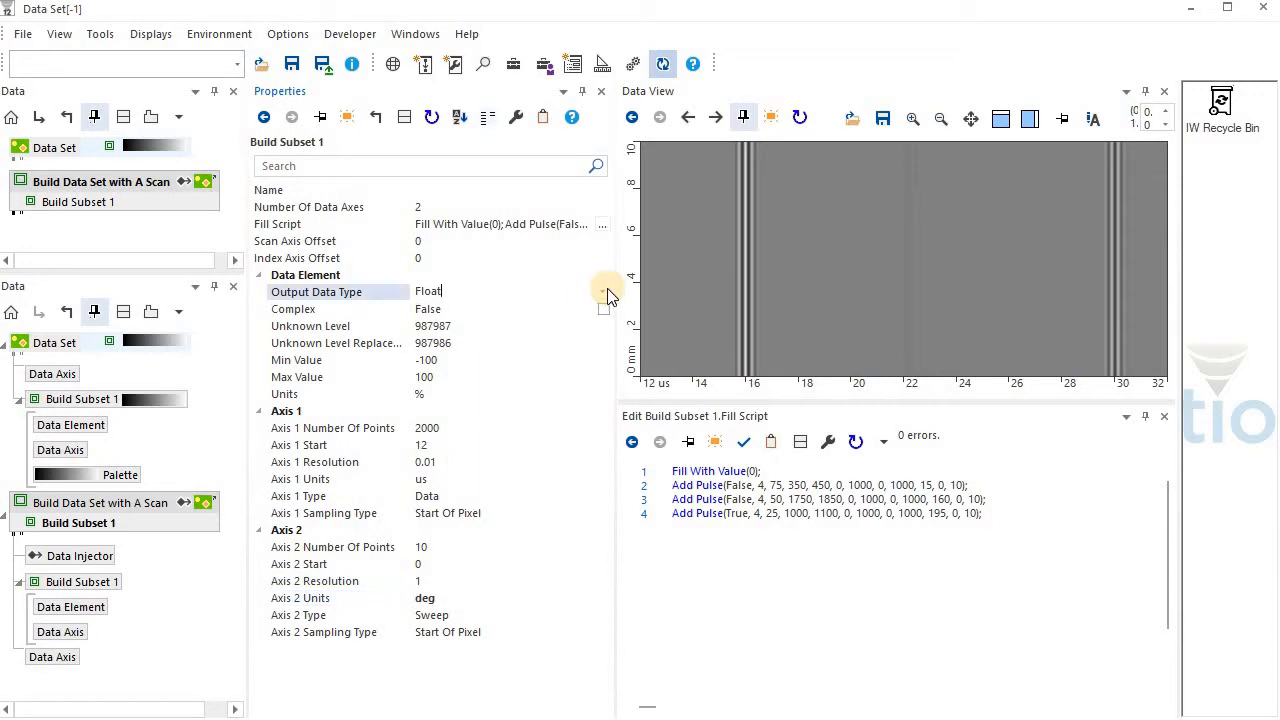
left_click(570, 294)
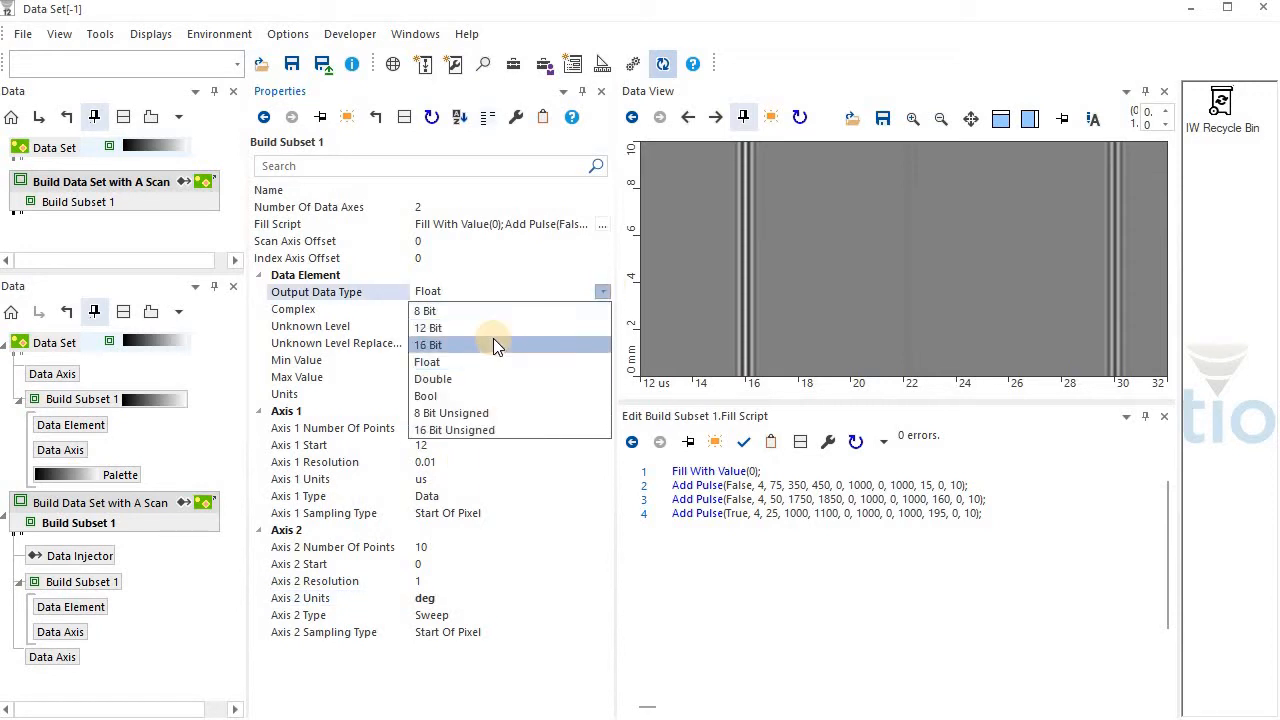
left_click(493, 343)
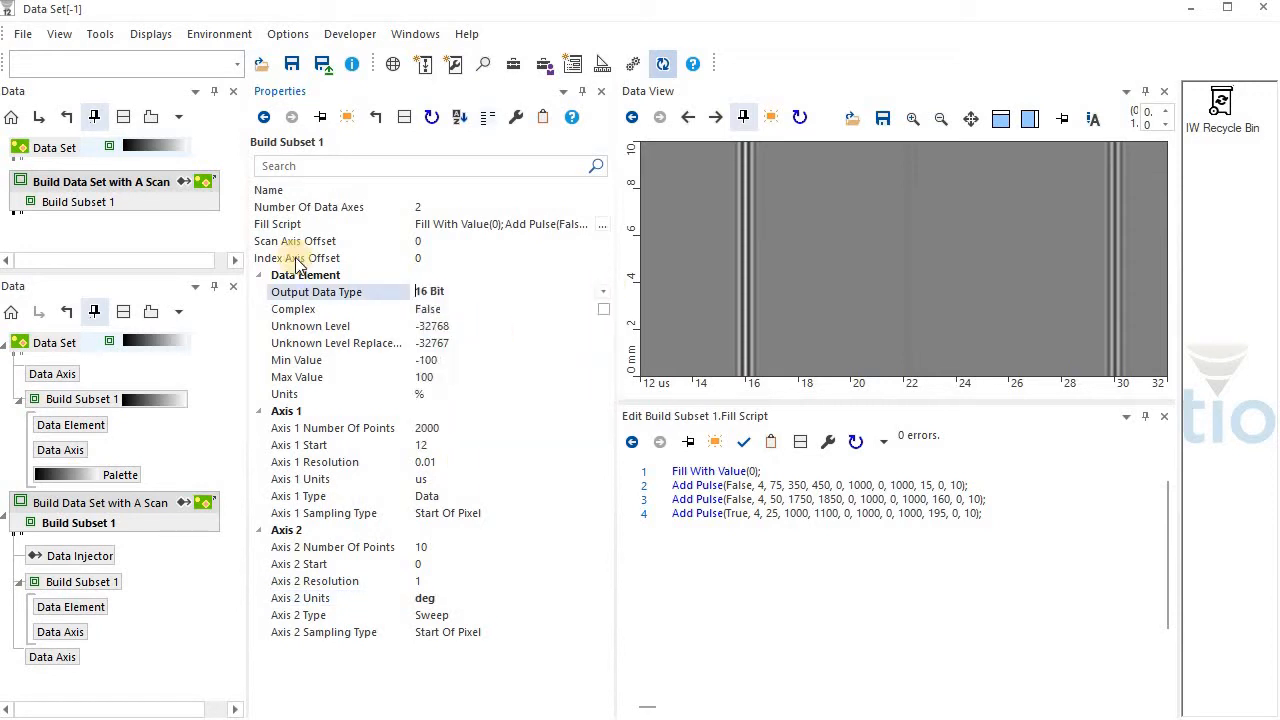
Execute Build Data Set with A Scan and view the properties of the Data Element in the data set's Build Subset 1
left_click(88, 186)
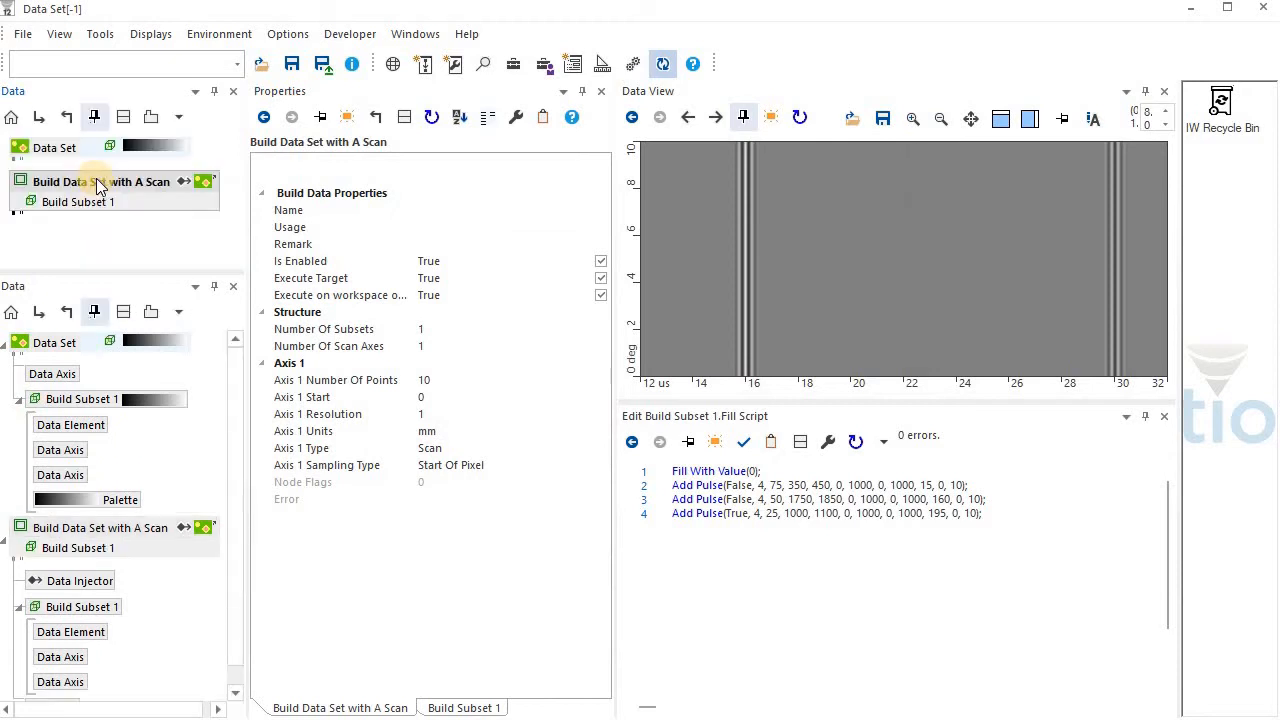
left_click(95, 427)
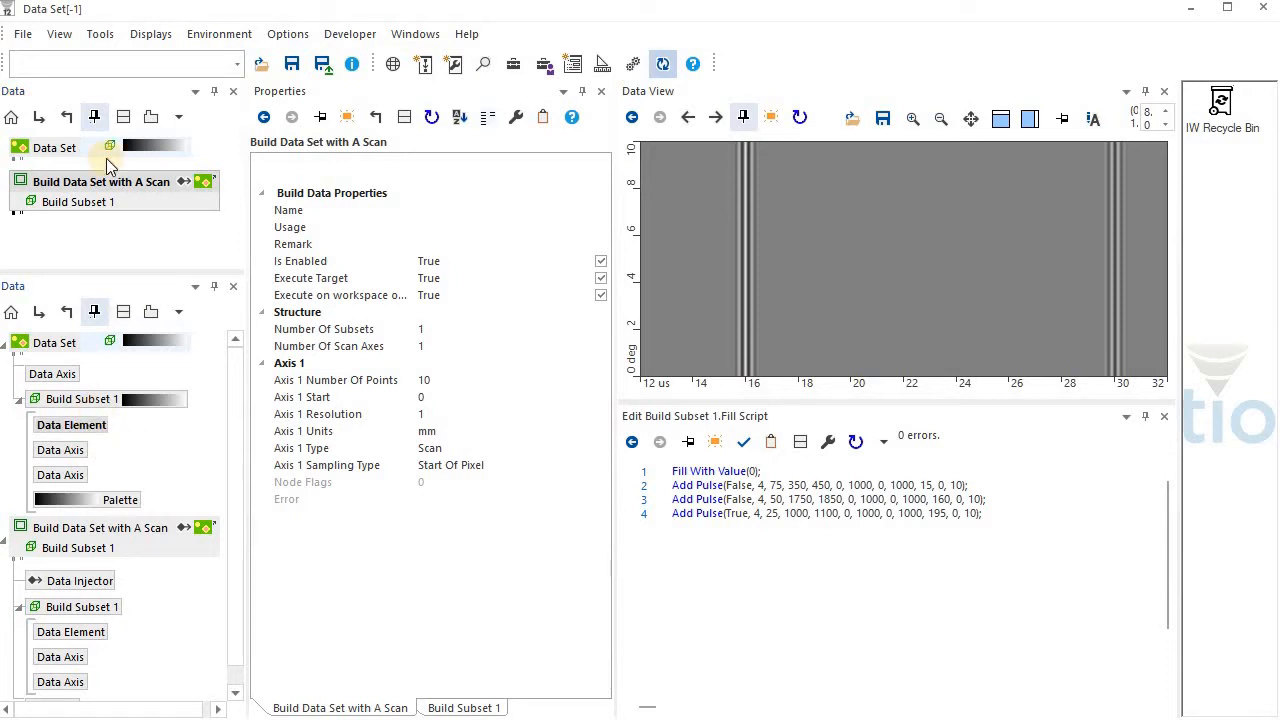
mouse_move(100, 148)
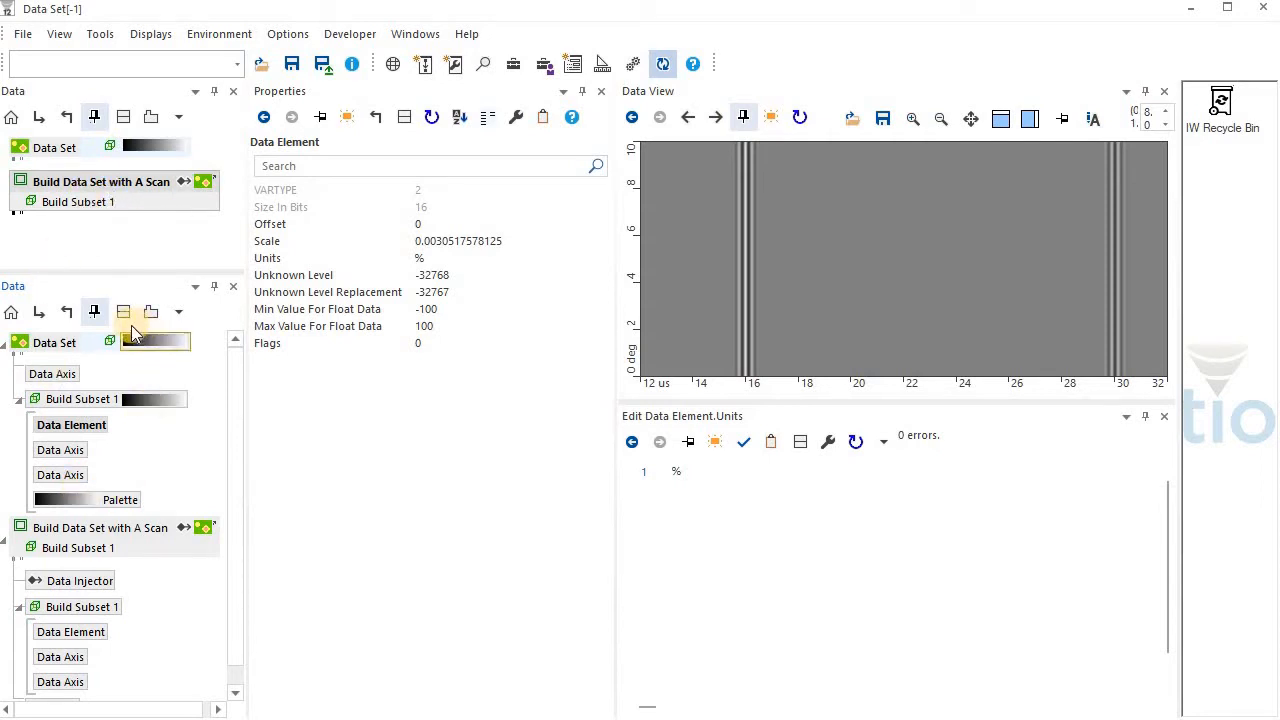
mouse_move(83, 338)
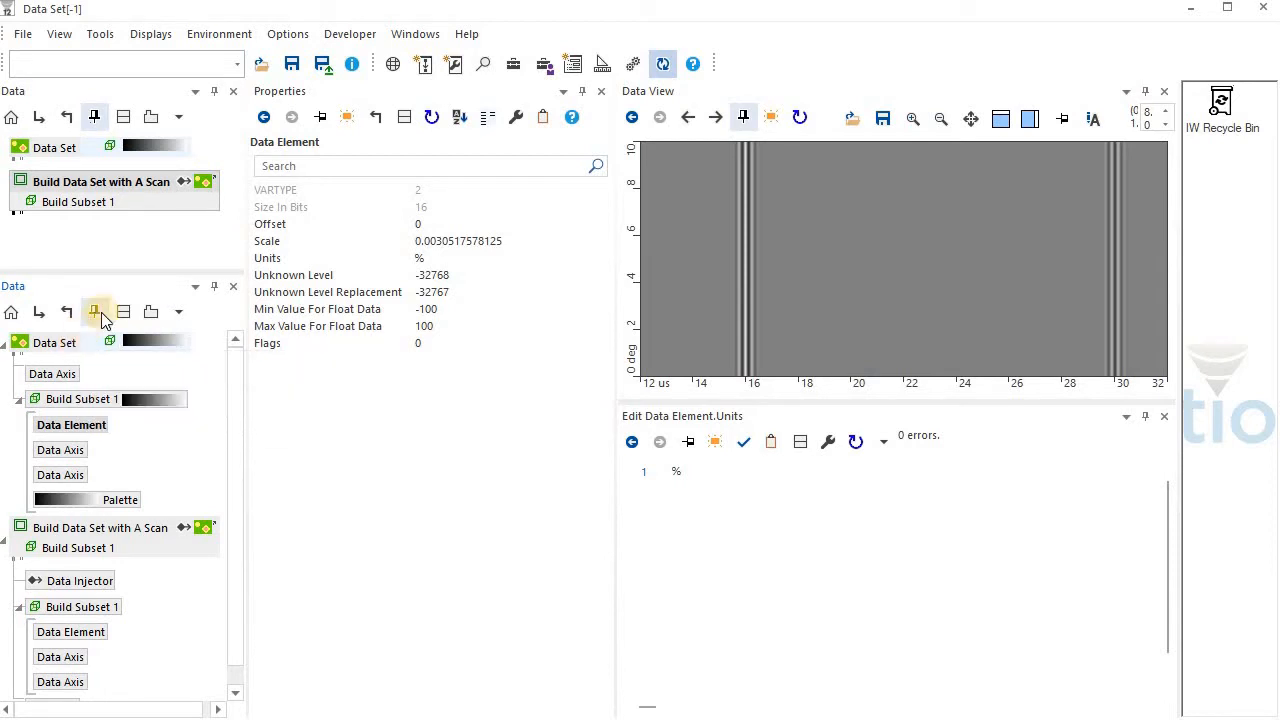
Apply the predefined A Scan structure to Build Data Set with A Scan and display the properties of its Build Subset 1
right_click(97, 184)
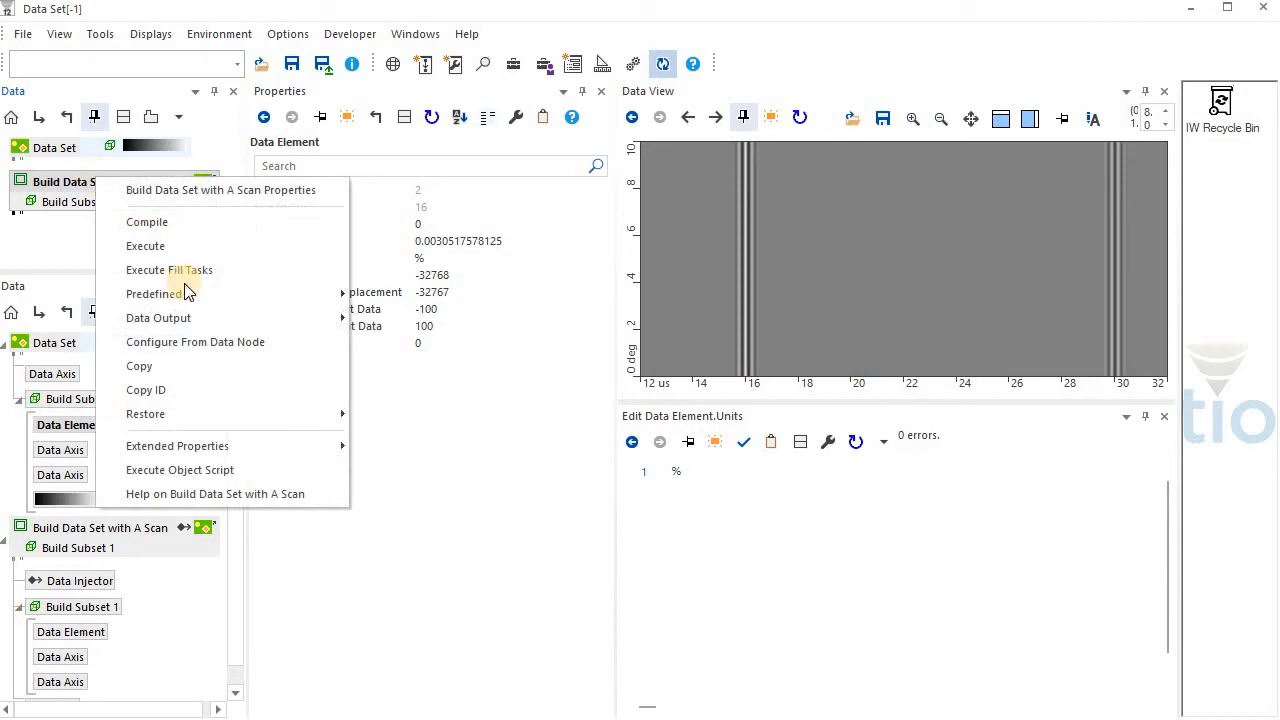
mouse_move(283, 294)
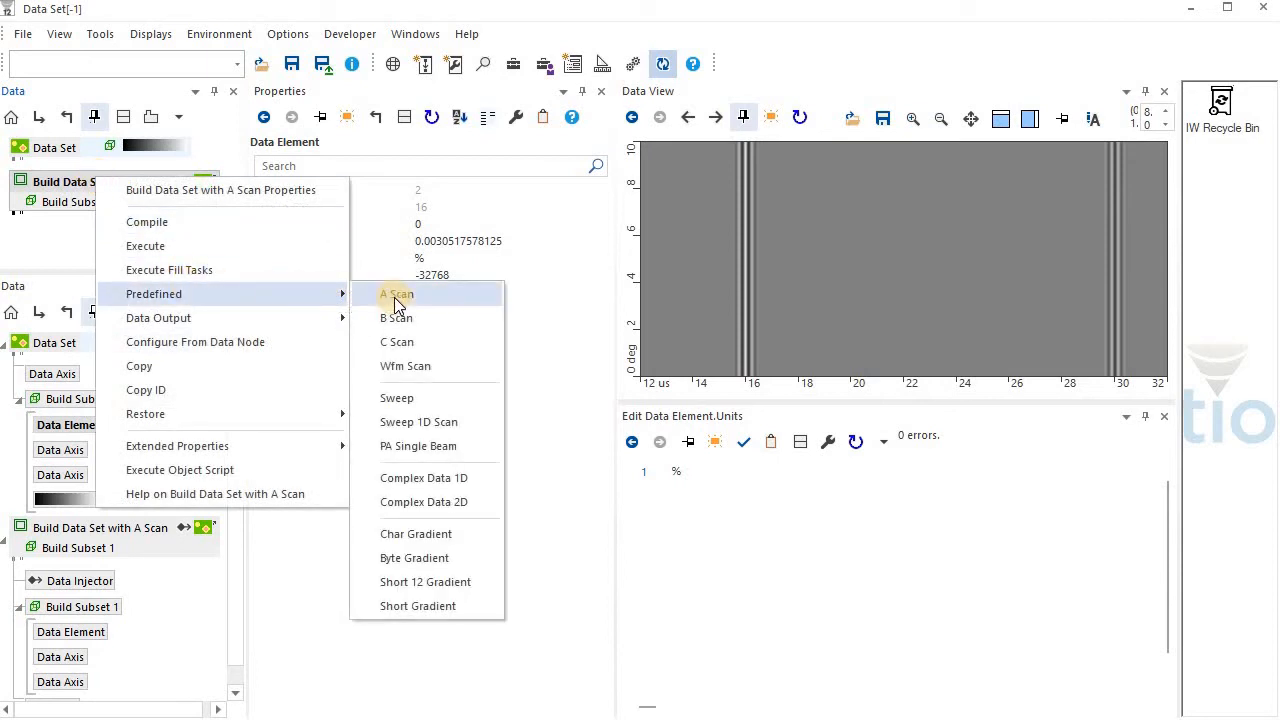
left_click(397, 296)
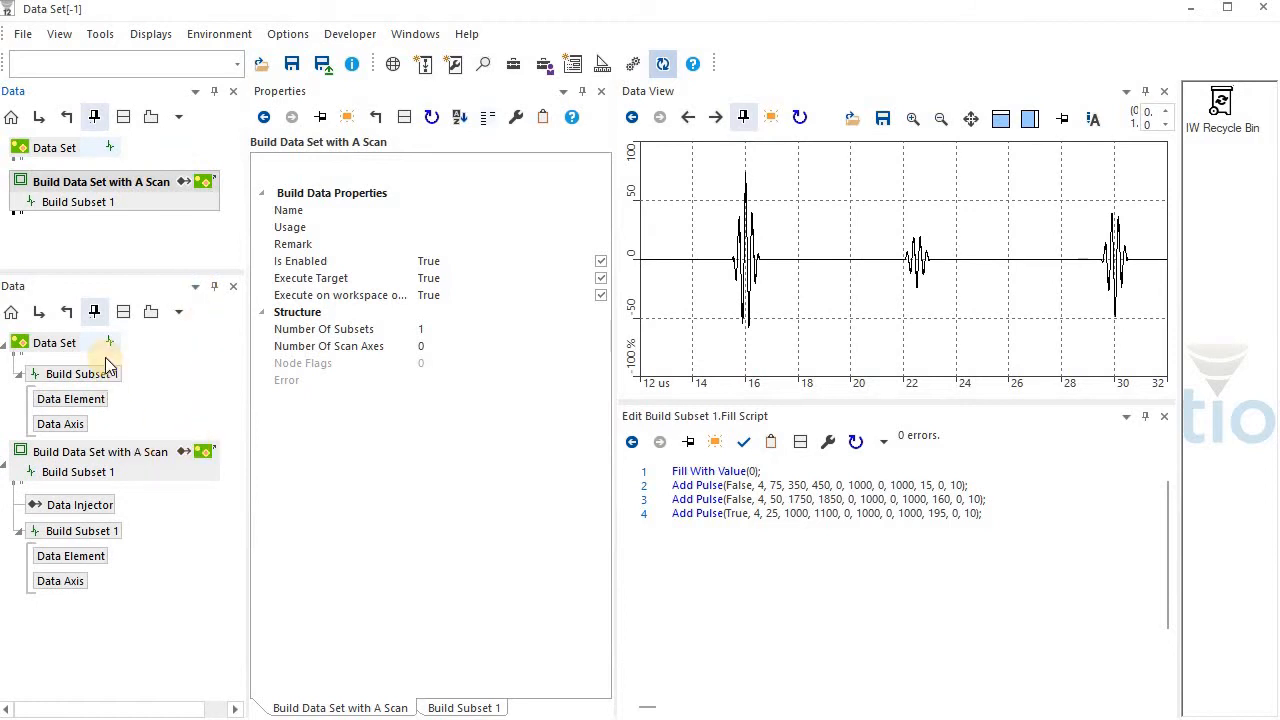
left_click(55, 343)
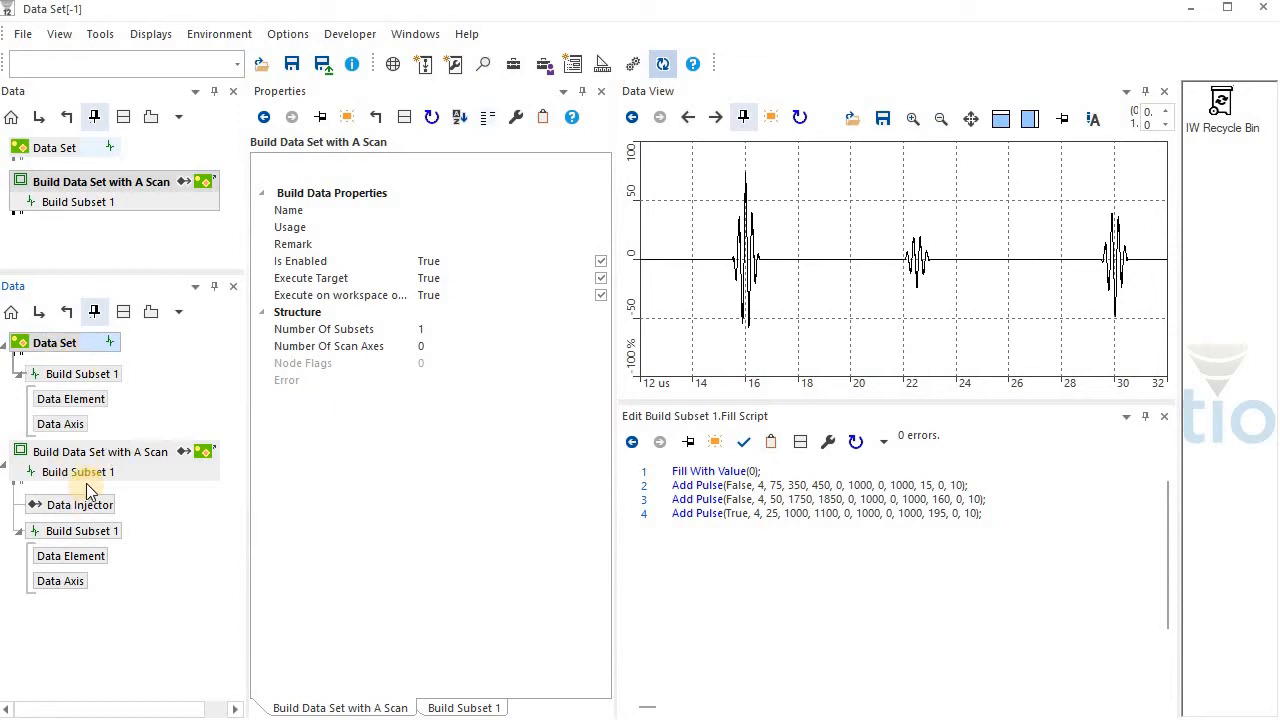
left_click_drag(88, 480, 427, 467)
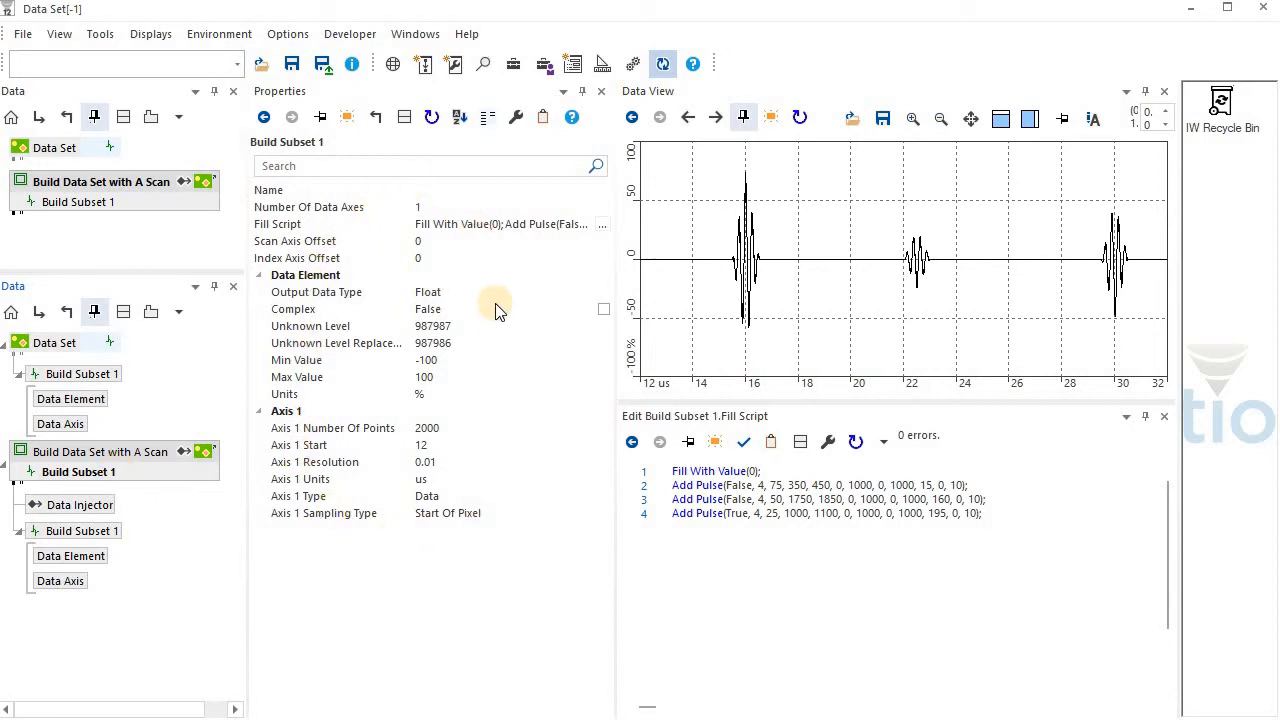
Examine the Fill Script of the builder's Build Subset 1 and highlight its fourth line, the last Add Pulse call
left_click_drag(373, 222, 662, 567)
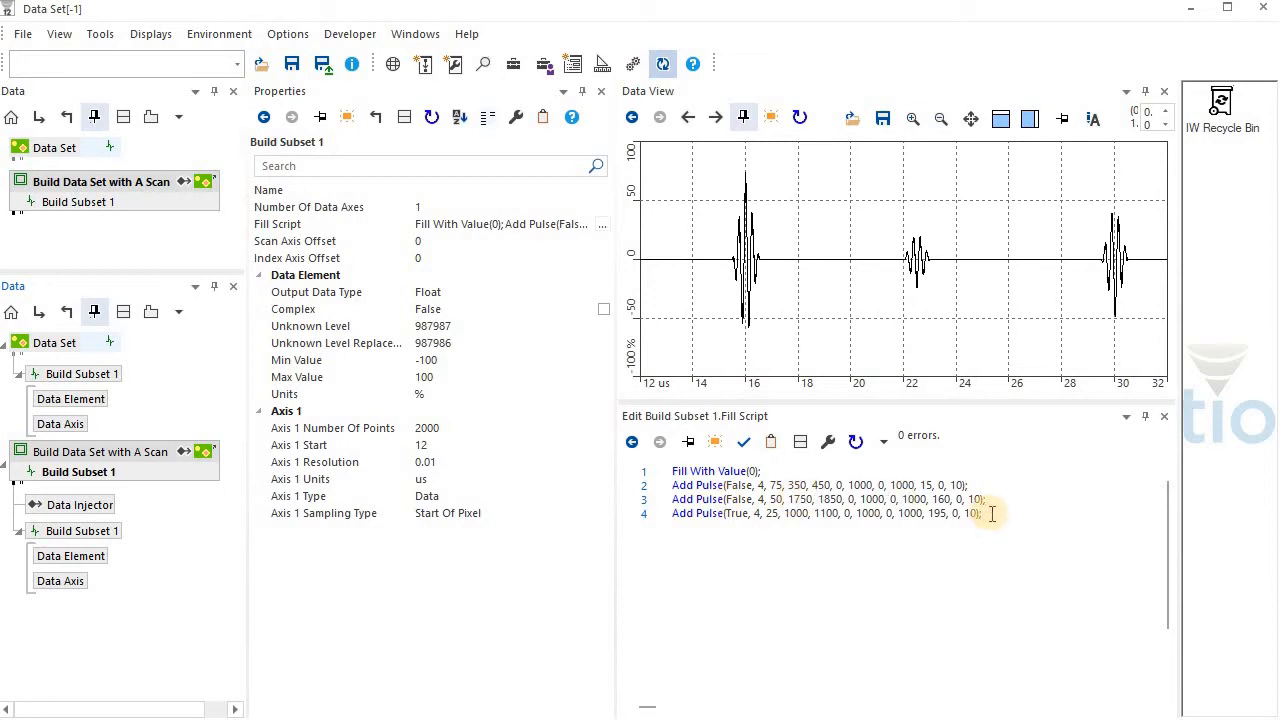
left_click(669, 515)
key("shift+End")
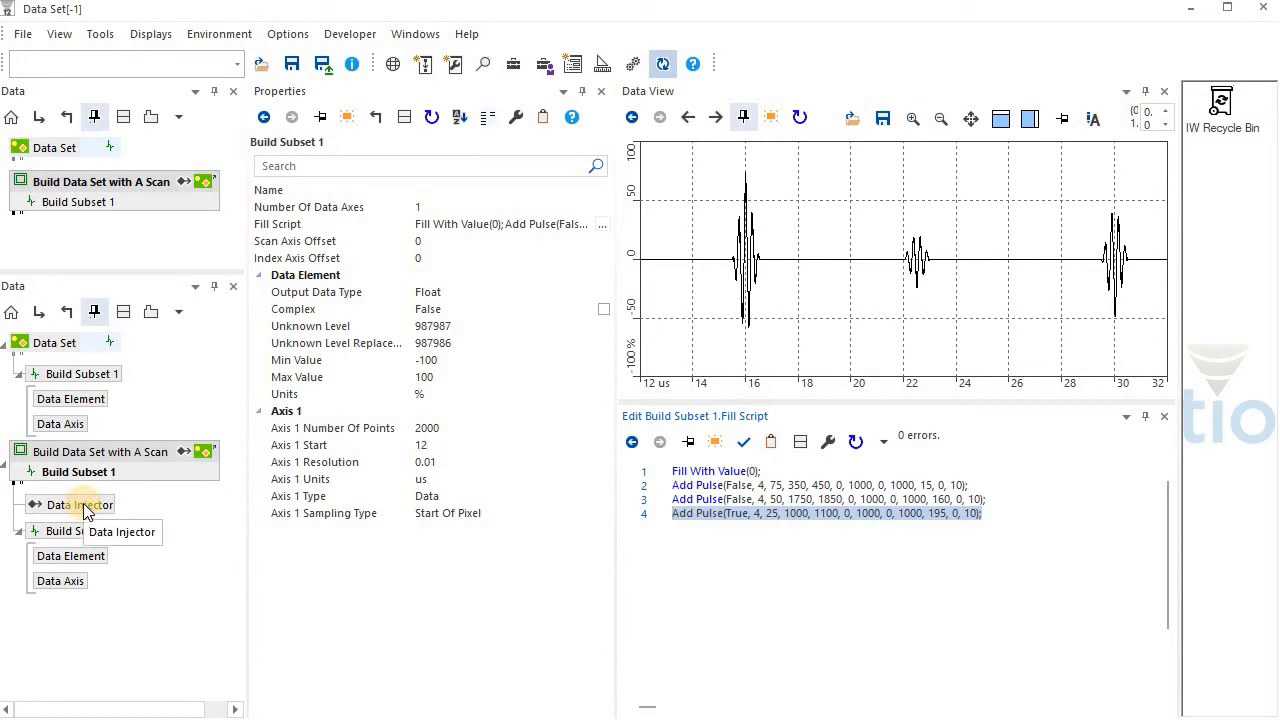
Display the Data Injector's properties and look over its list of available fill methods
left_click_drag(83, 503, 321, 603)
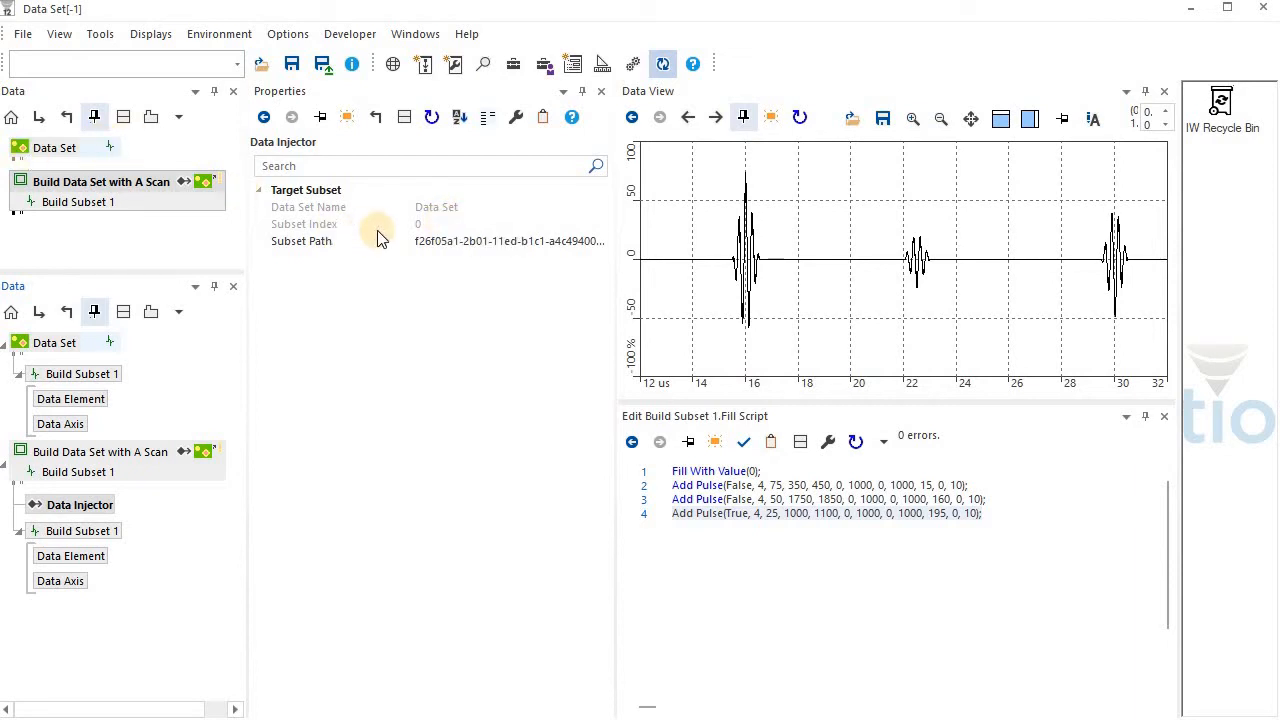
right_click(98, 508)
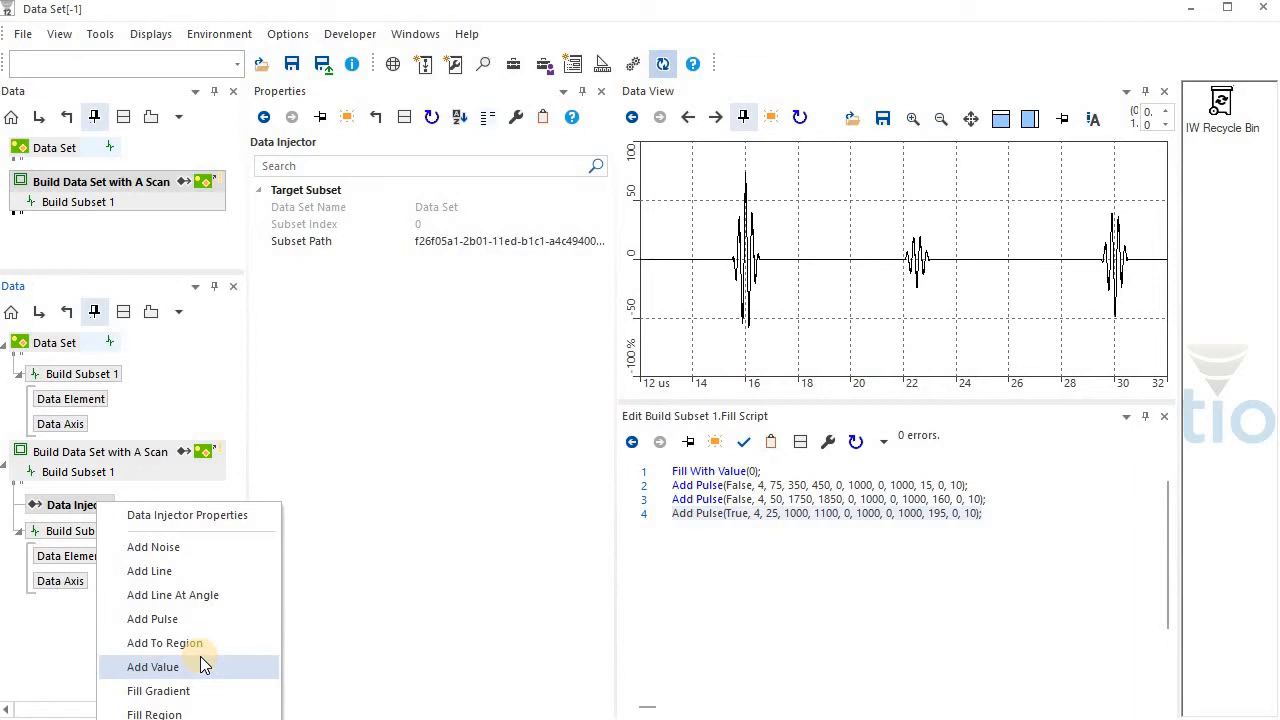
left_click(139, 470)
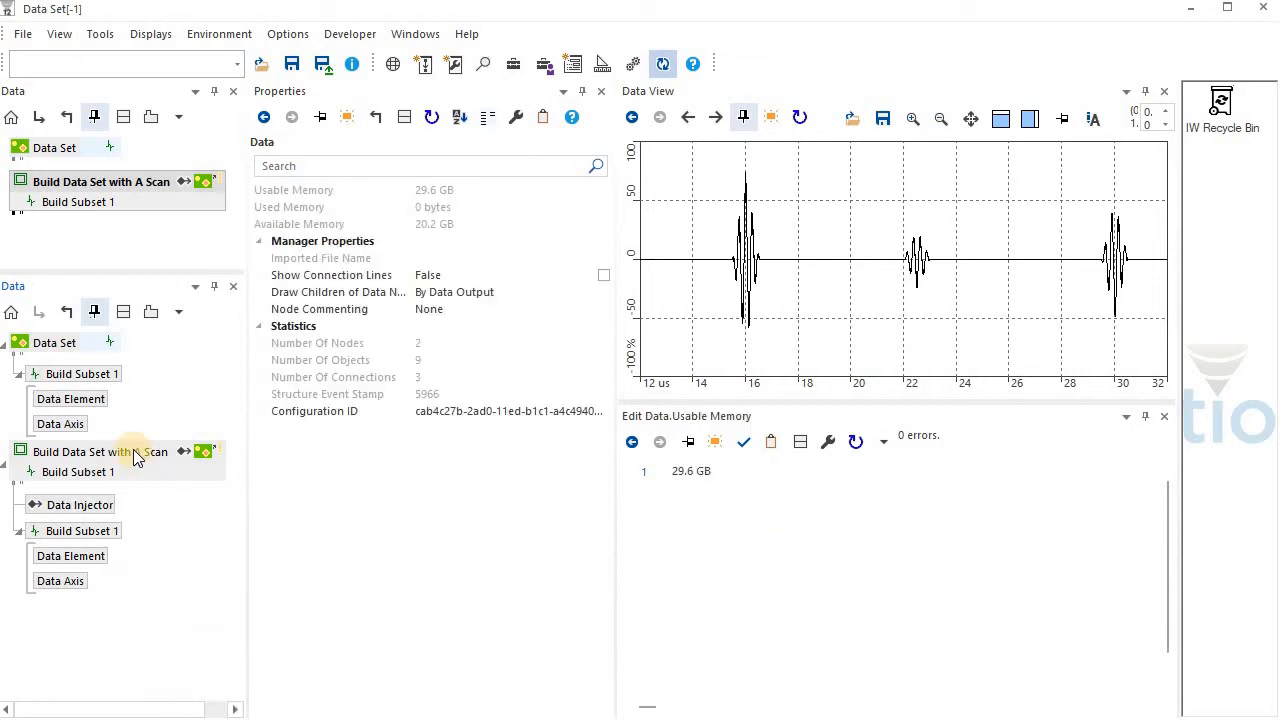
Display the properties of Build Data Set with A Scan and highlight the Fill With Value(0) line of the fill script
left_click(138, 453)
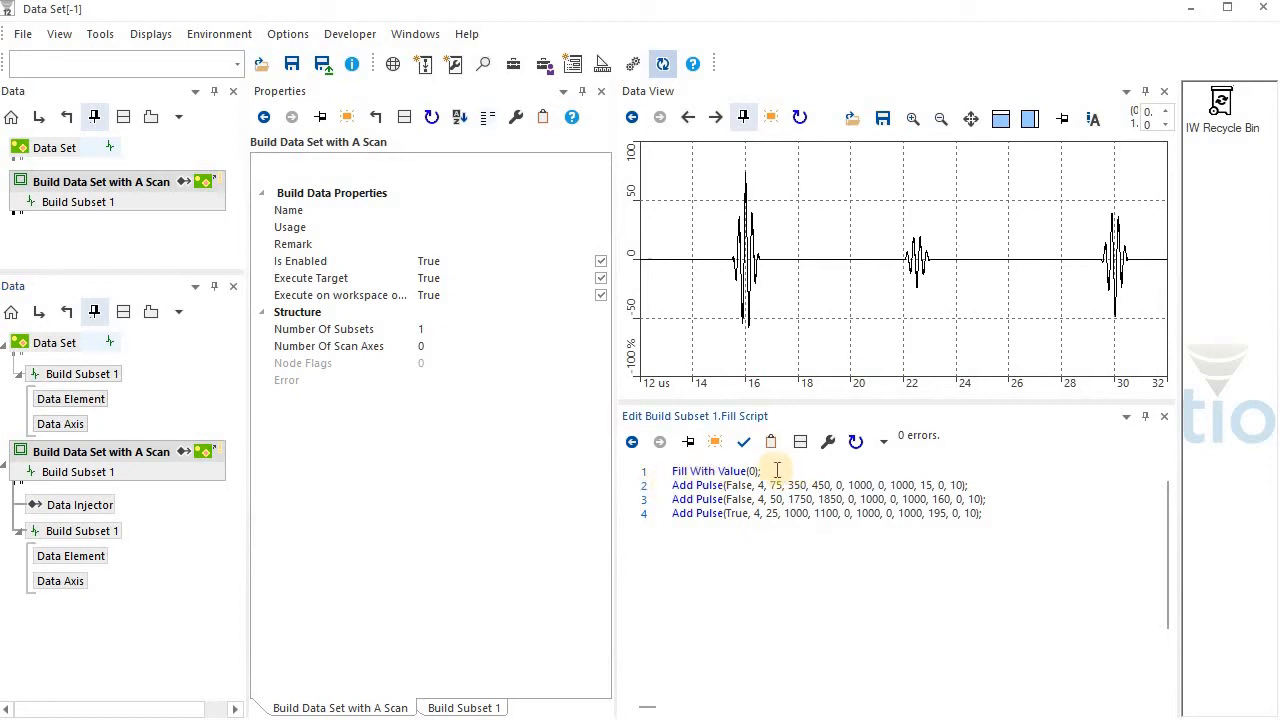
left_click_drag(779, 470, 662, 474)
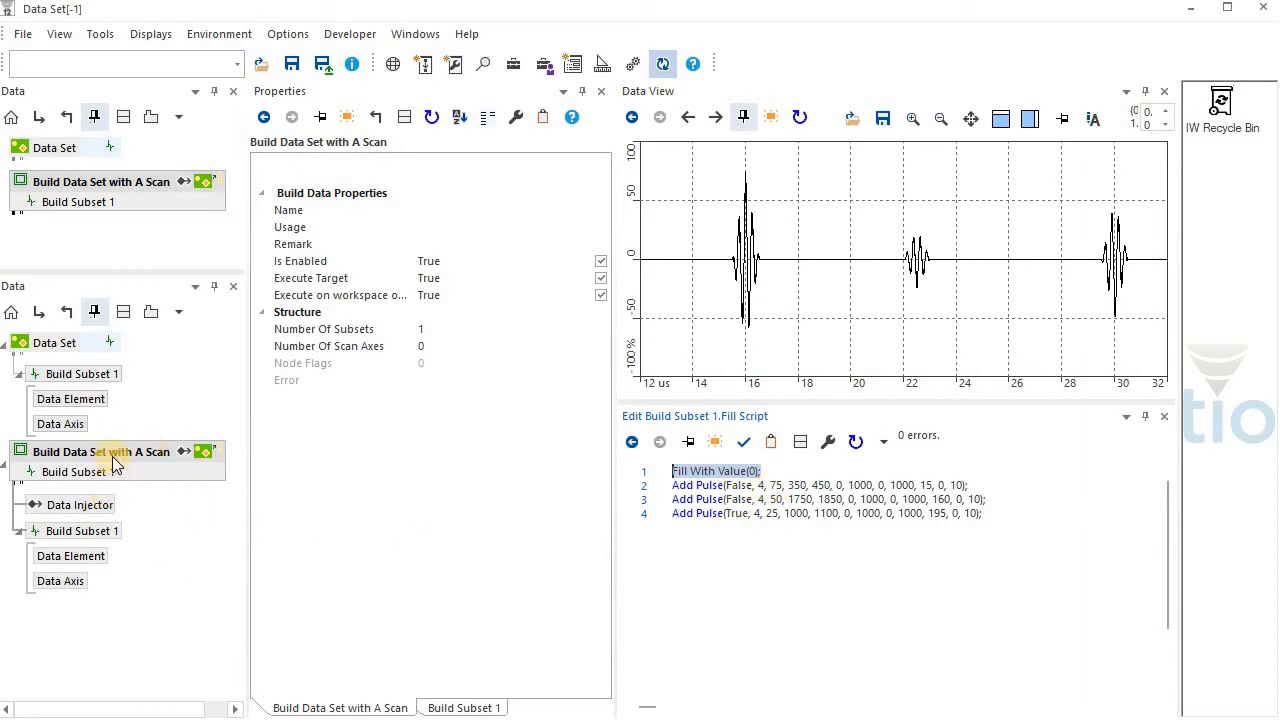
Review the Data Injector's target subset and the methods it offers for use in the Build Subset 1 fill script
left_click(104, 502)
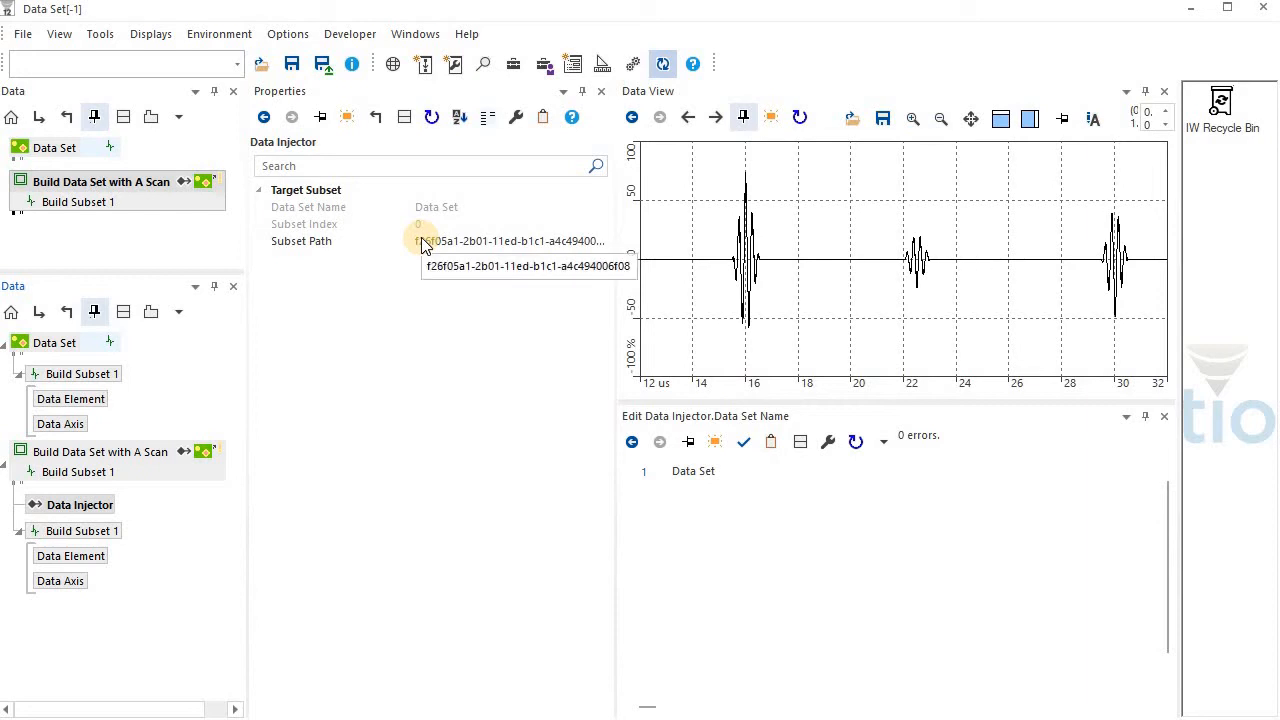
right_click(86, 505)
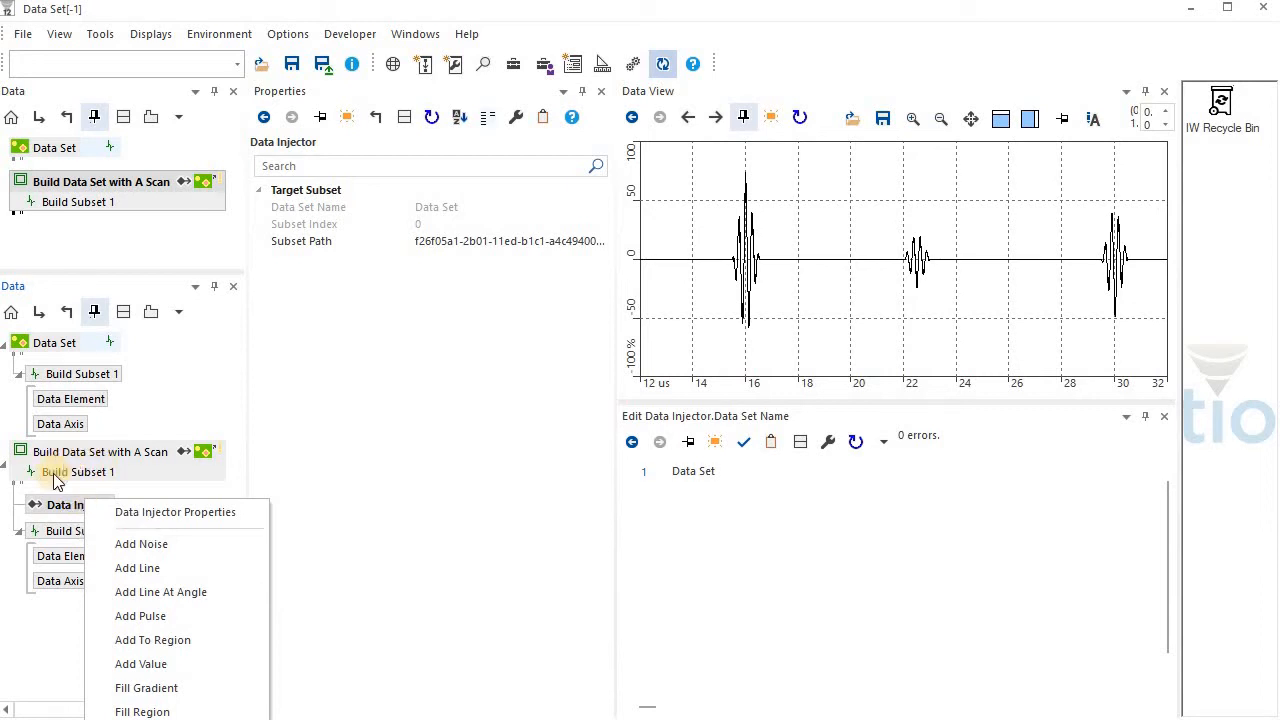
left_click(233, 474)
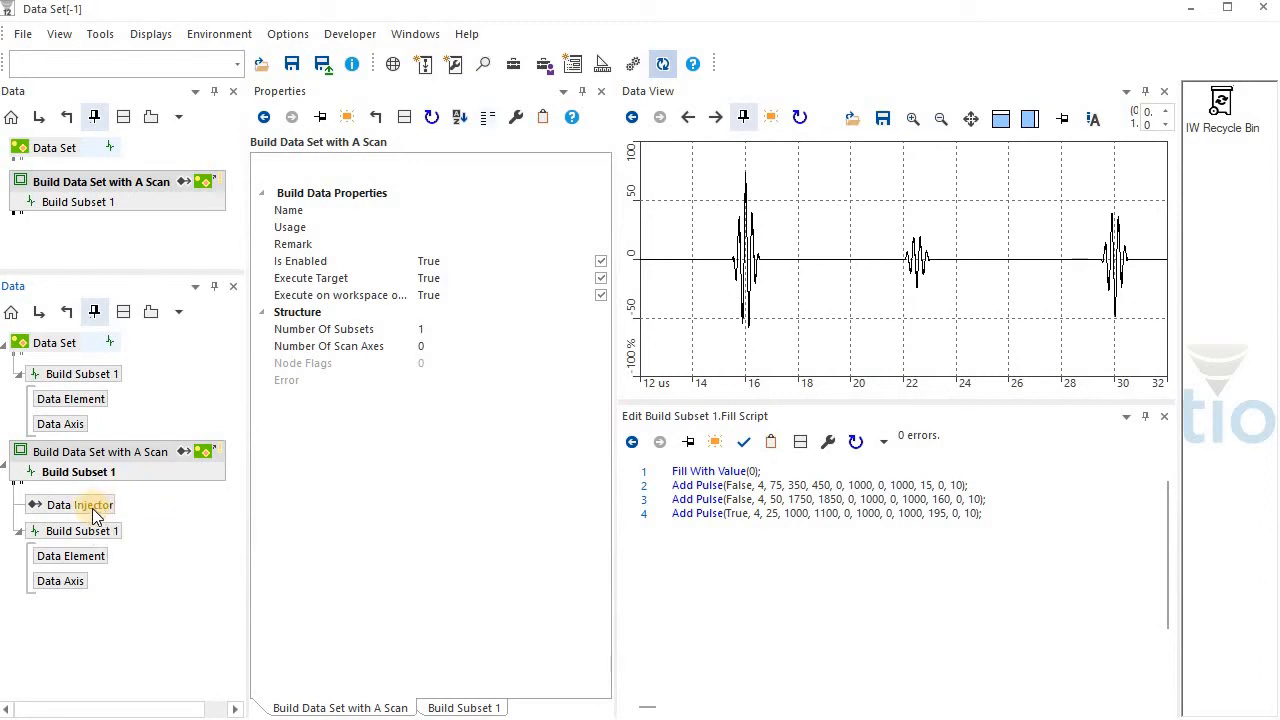
right_click(92, 508)
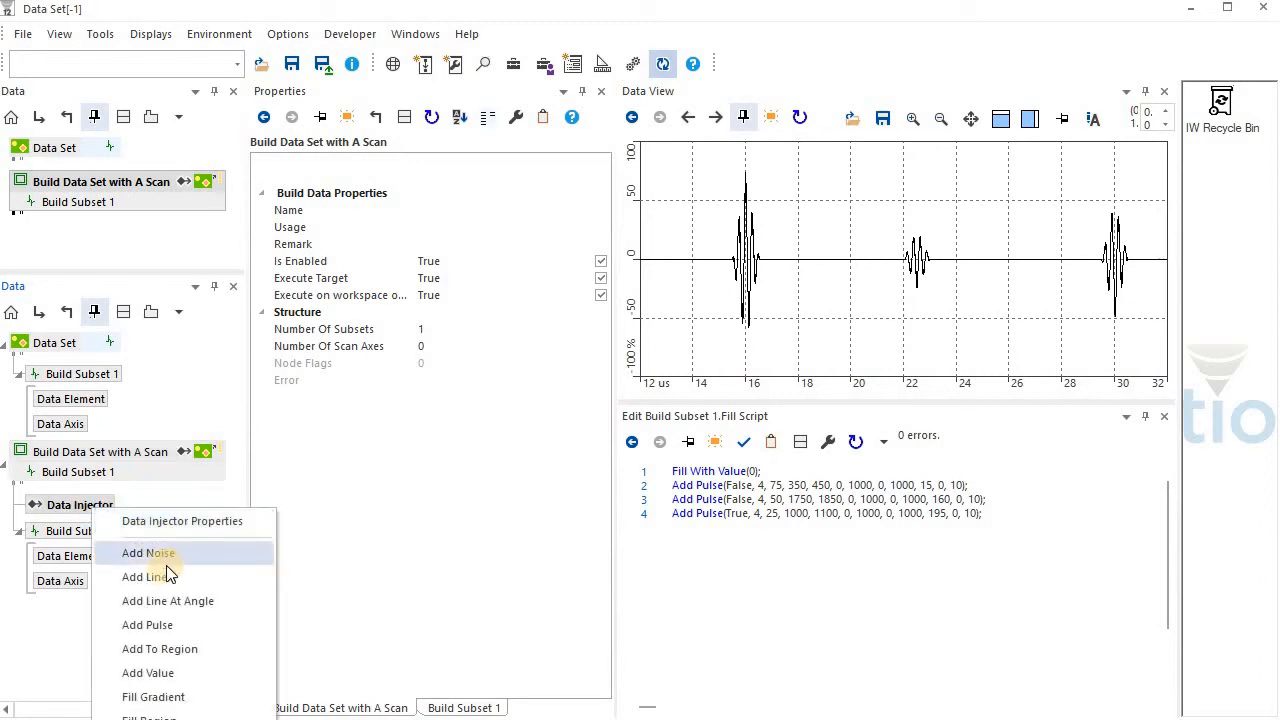
left_click(145, 470)
Add an Add Pulse fill task to the builder's Build Subset 1 with 2 cycles, value 50, X Start 500 and X End 600
right_click(146, 470)
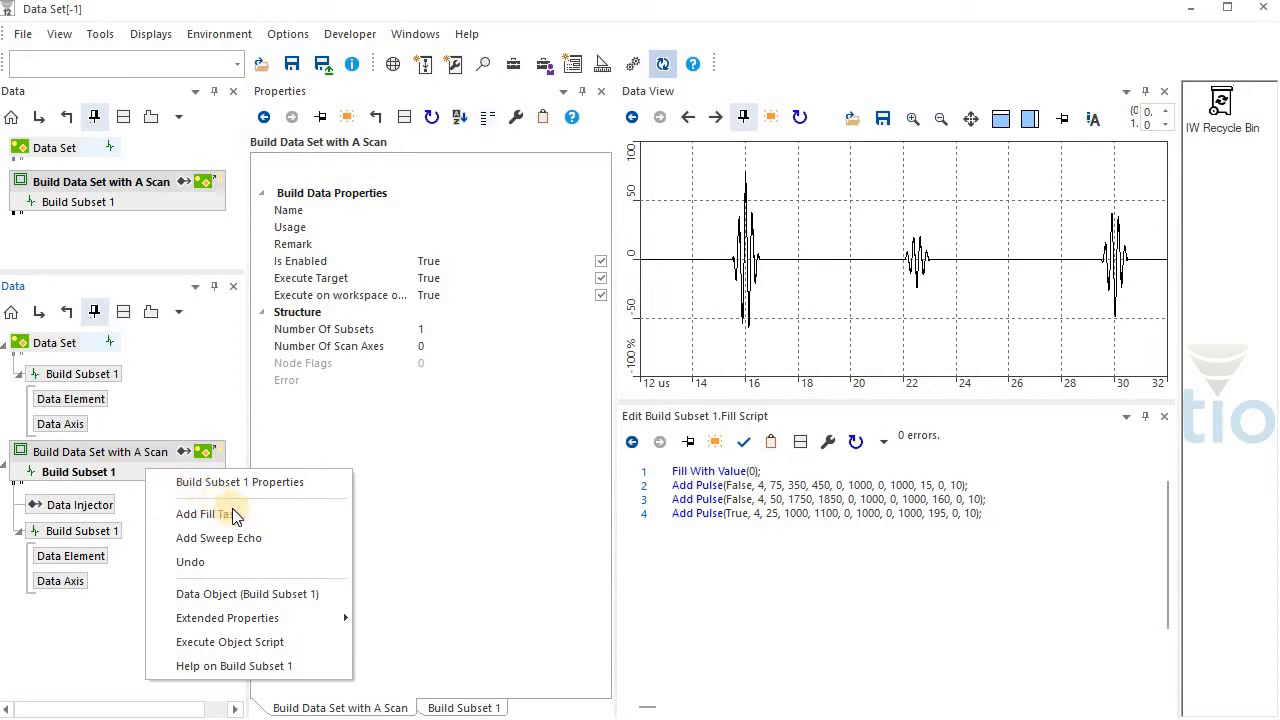
left_click(236, 514)
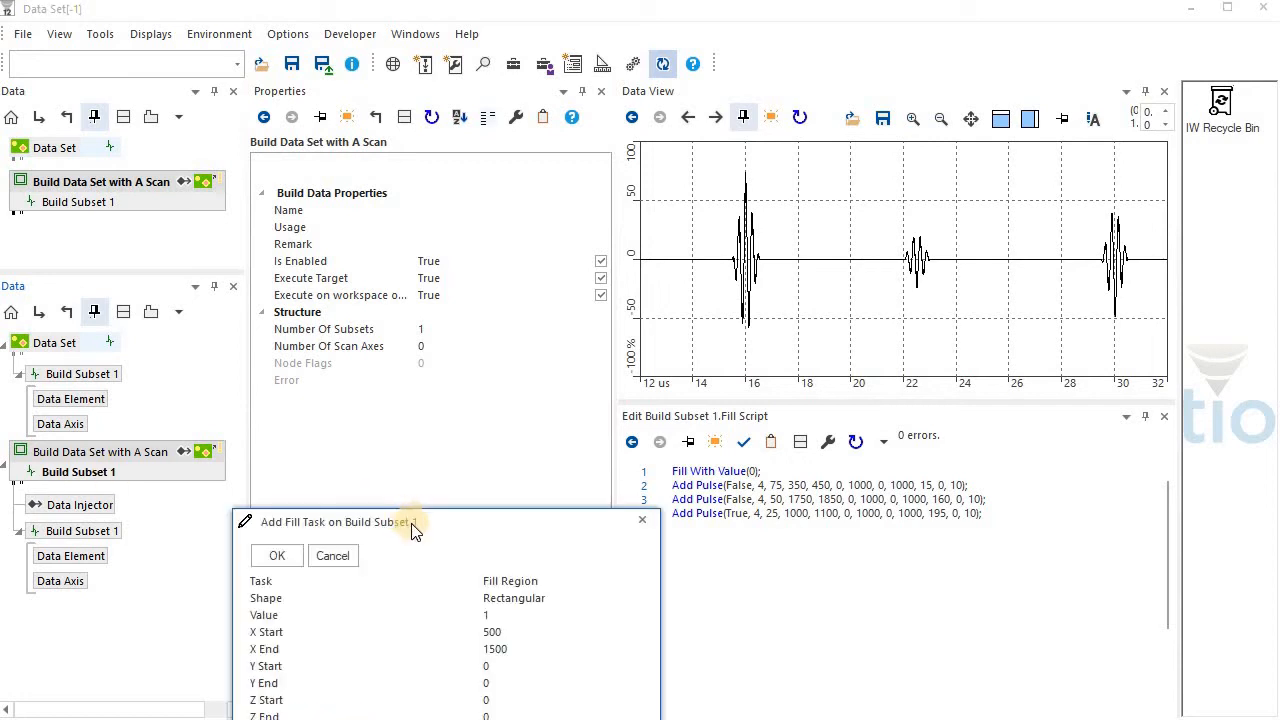
left_click_drag(415, 530, 343, 316)
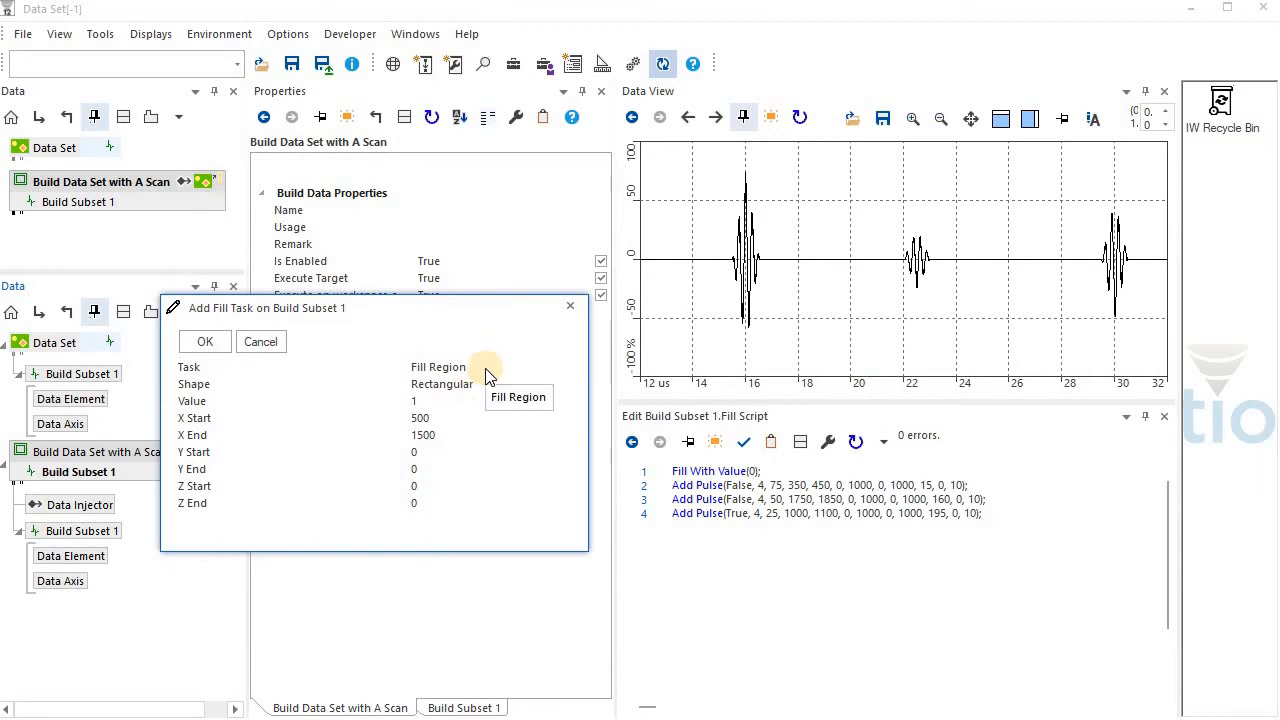
left_click(560, 367)
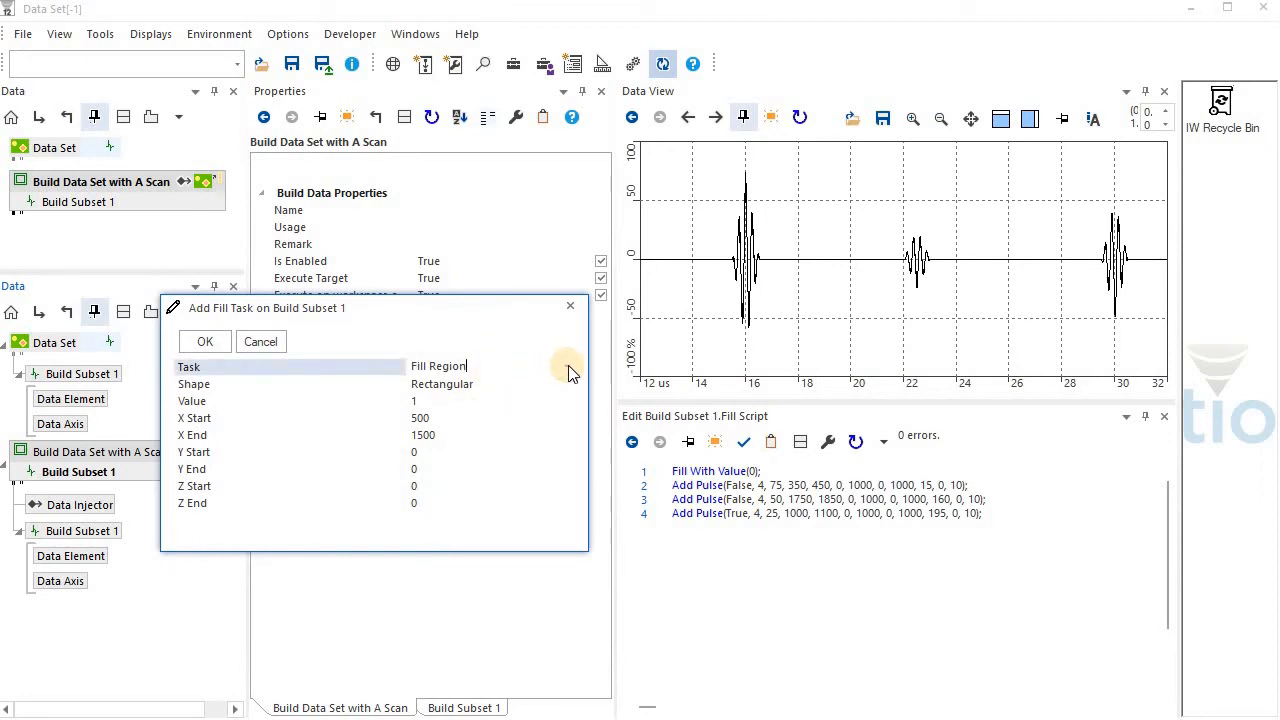
left_click(566, 366)
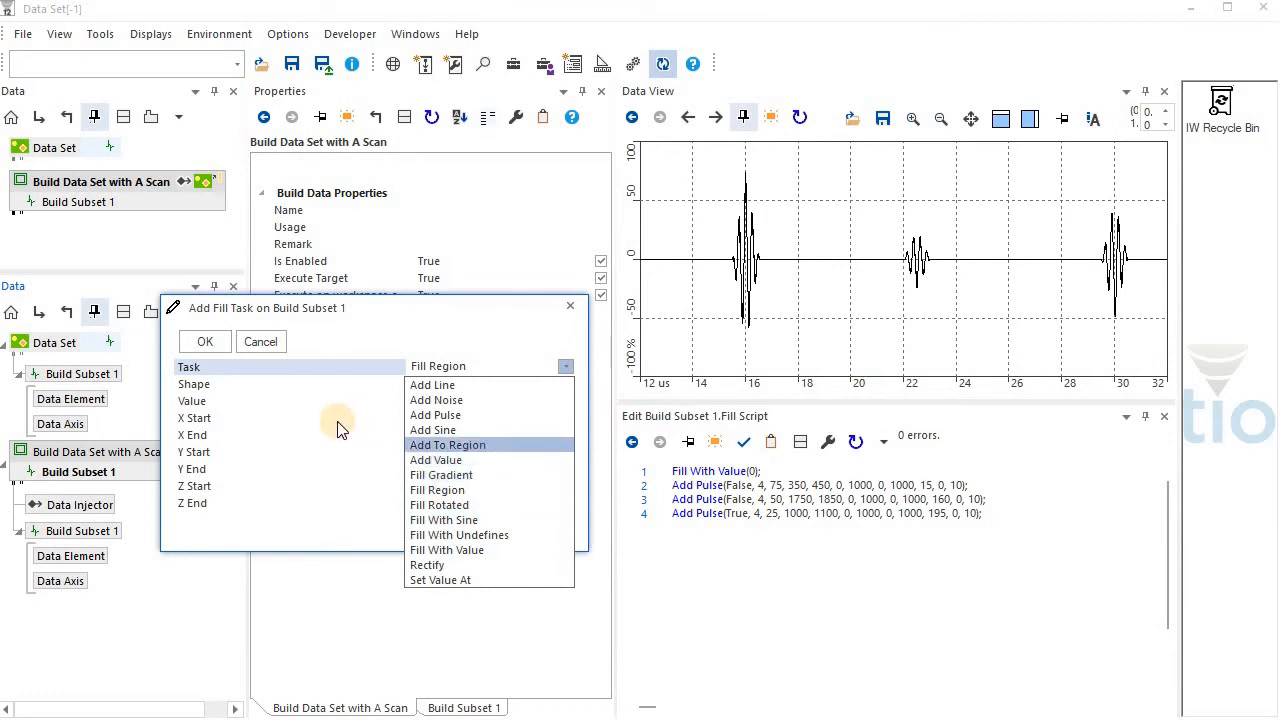
left_click(482, 418)
left_click(211, 343)
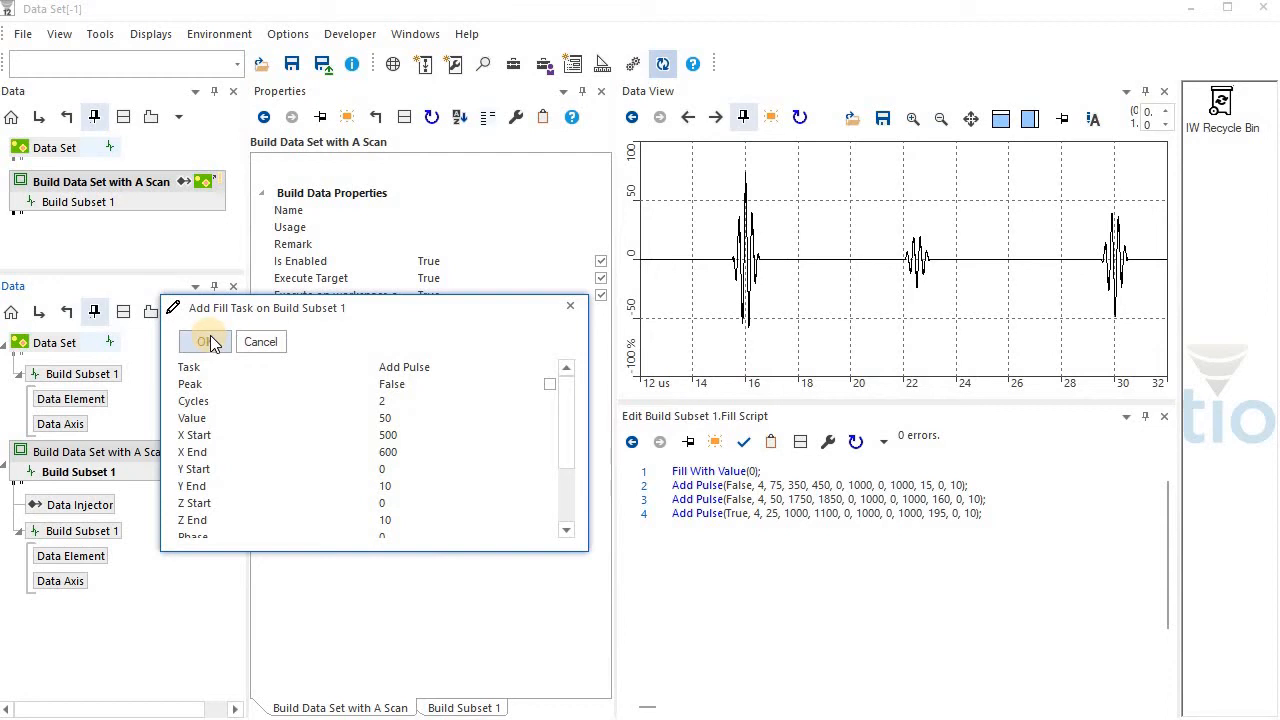
left_click(211, 343)
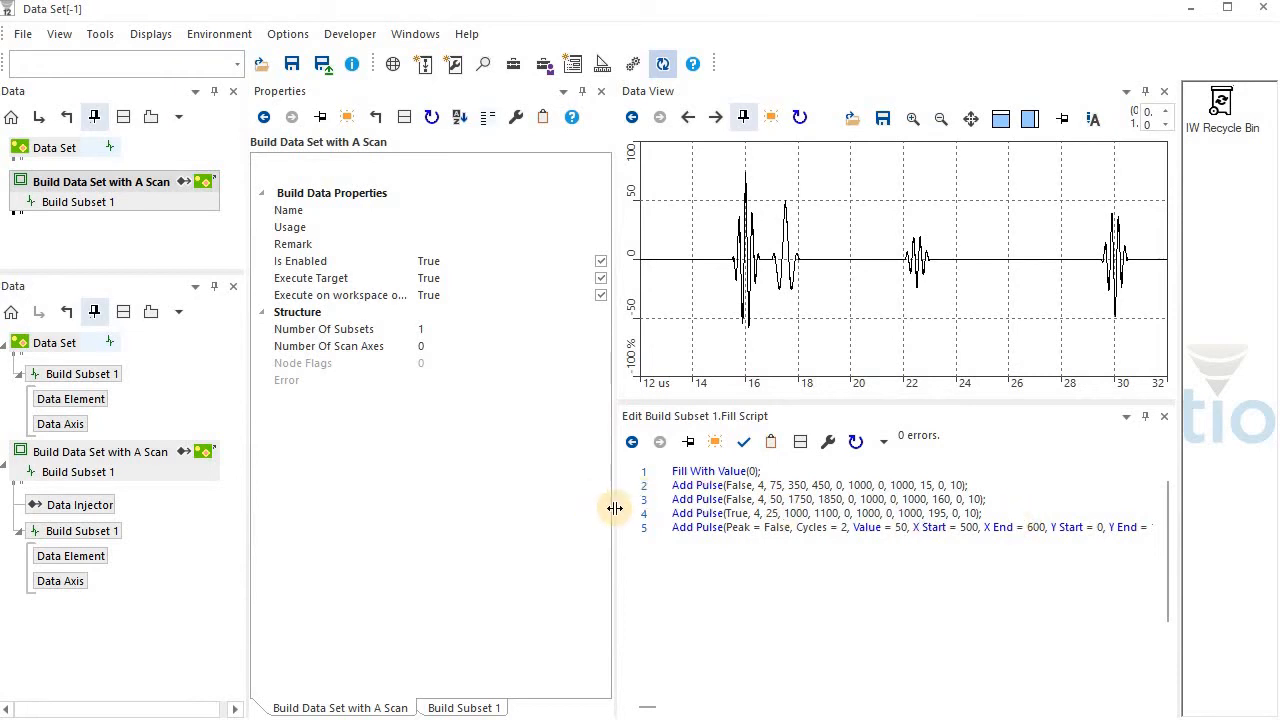
Narrow the Properties pane and read through the full length of the new Add Pulse line in the fill script
left_click_drag(579, 522, 486, 535)
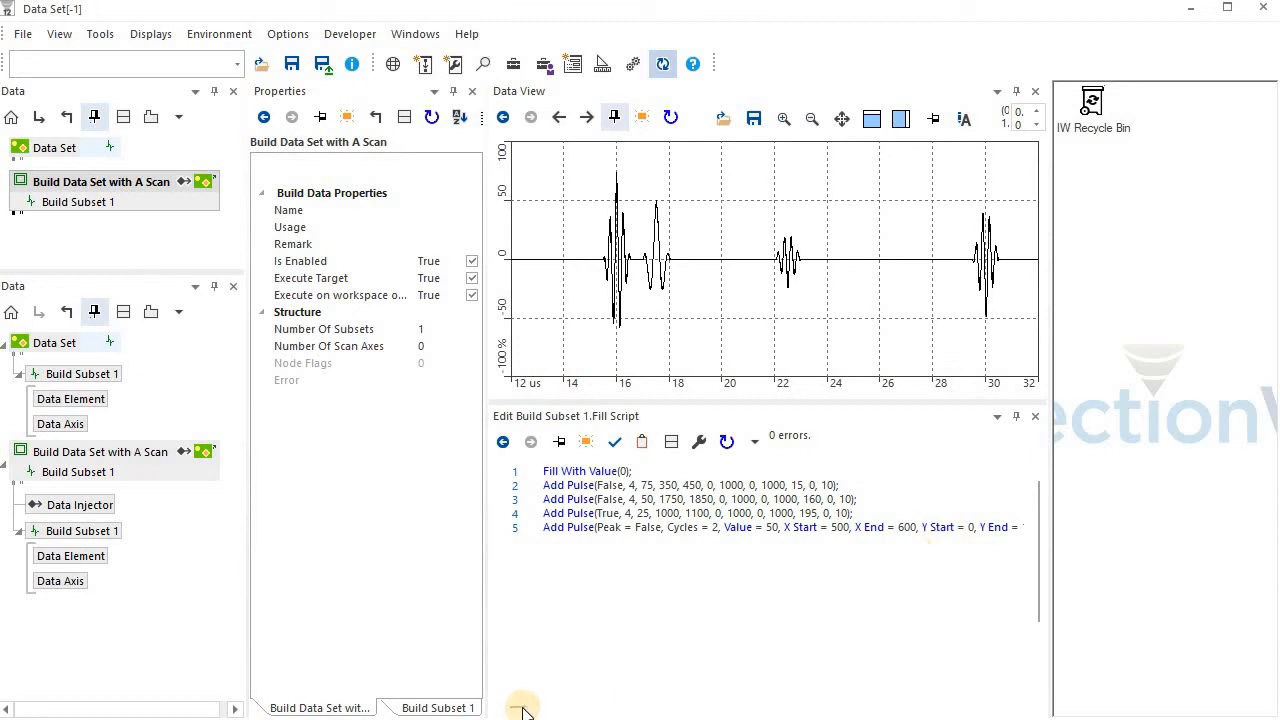
mouse_move(521, 703)
left_mouse_down()
mouse_move(545, 702)
mouse_move(524, 703)
left_mouse_up()
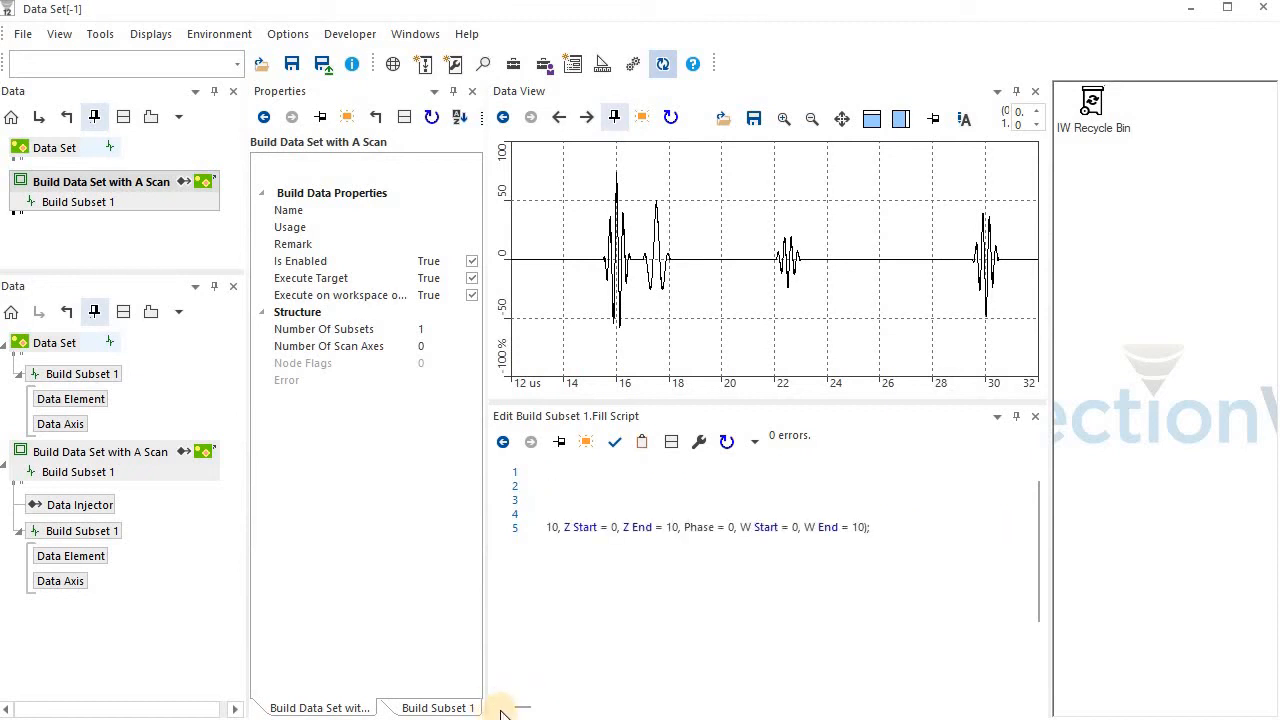
left_click_drag(525, 708, 487, 709)
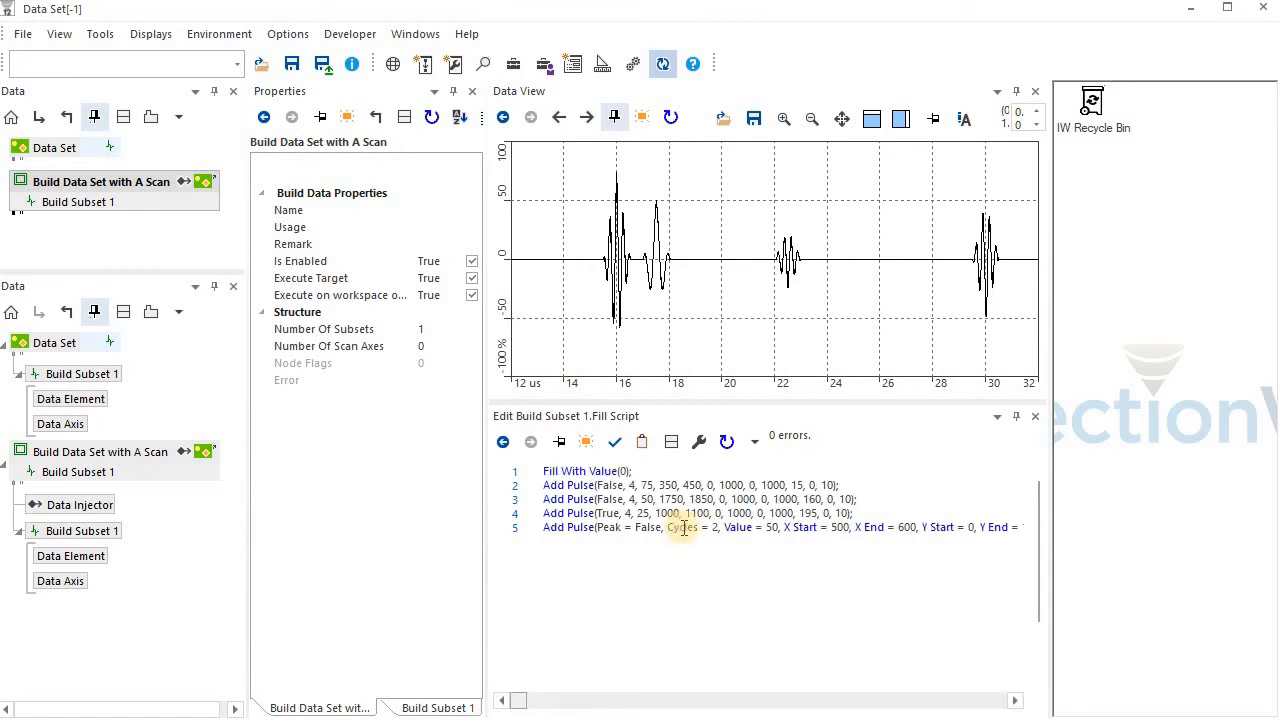
Highlight the four original fill script lines and examine the Peak, Cycles, Value and X Start parameters of the new Add Pulse line
left_click_drag(874, 513, 543, 470)
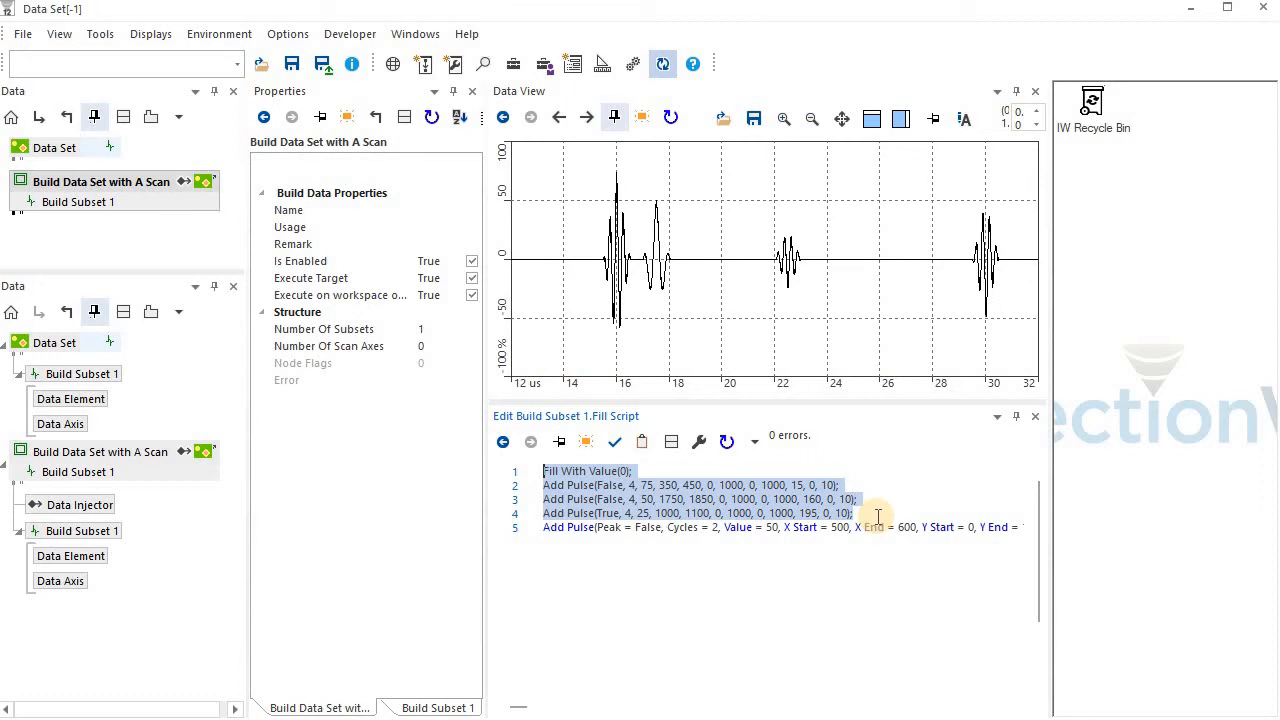
double_click(645, 530)
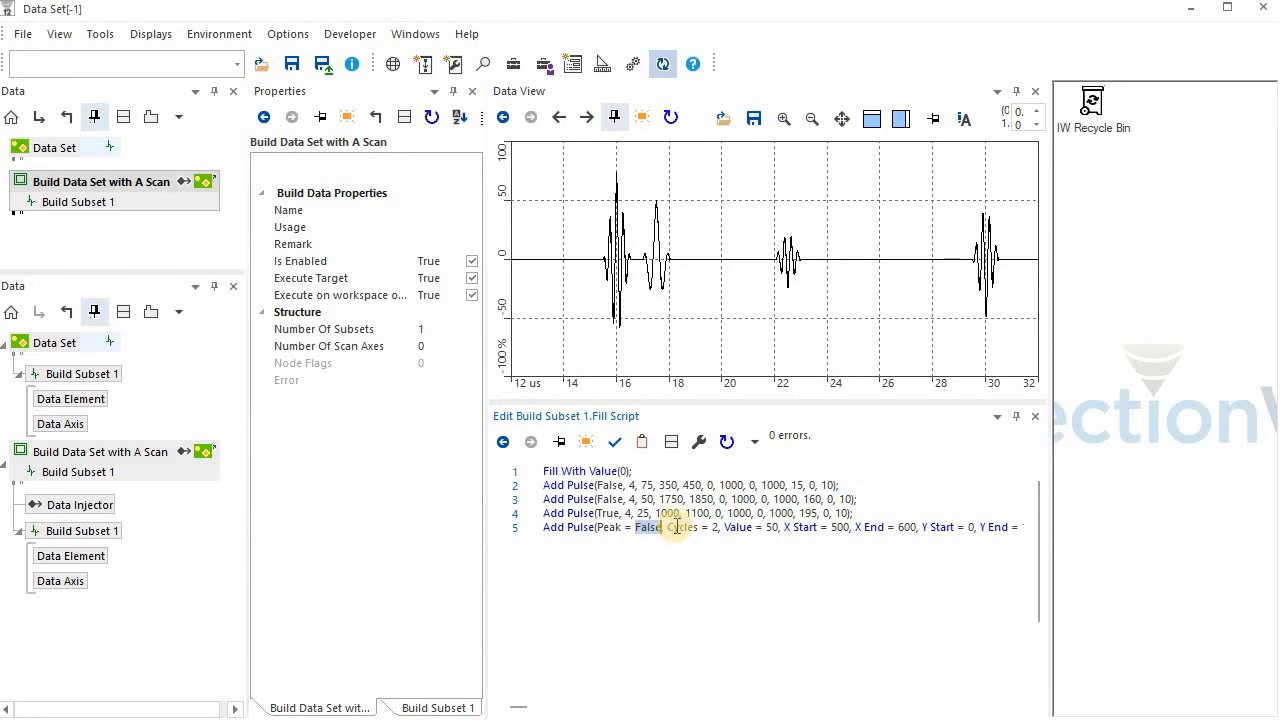
double_click(683, 527)
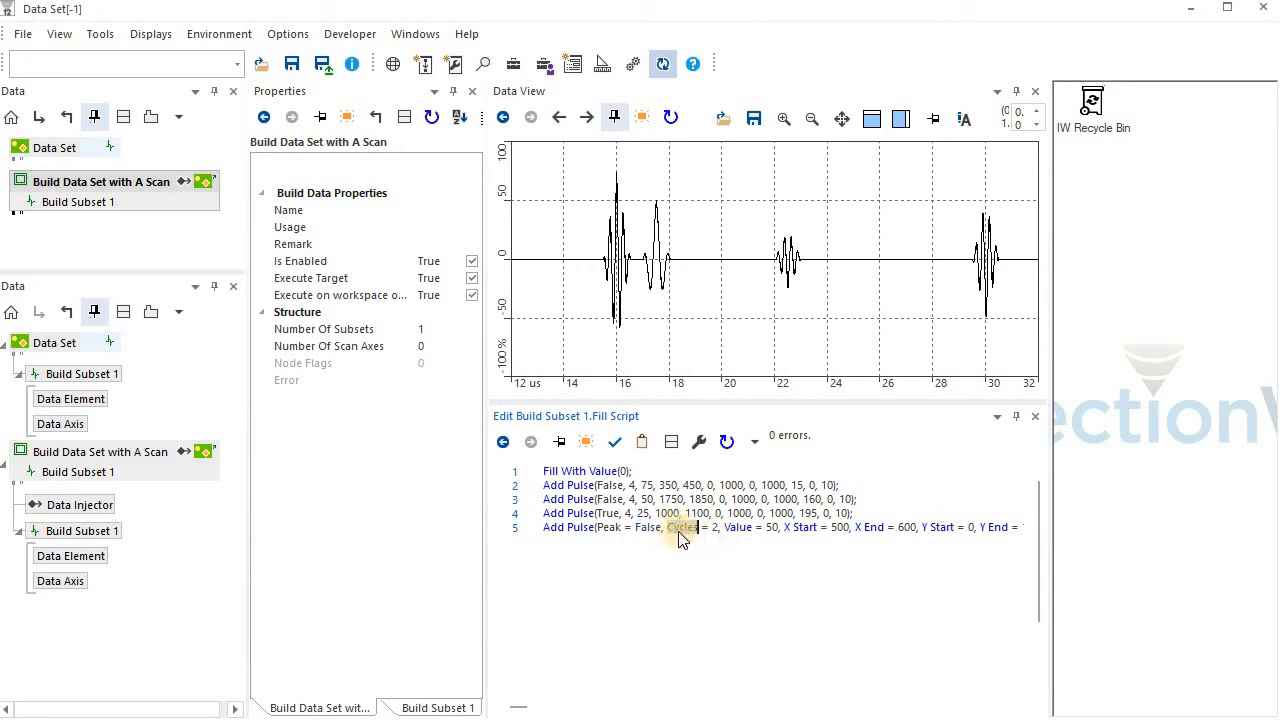
double_click(773, 533)
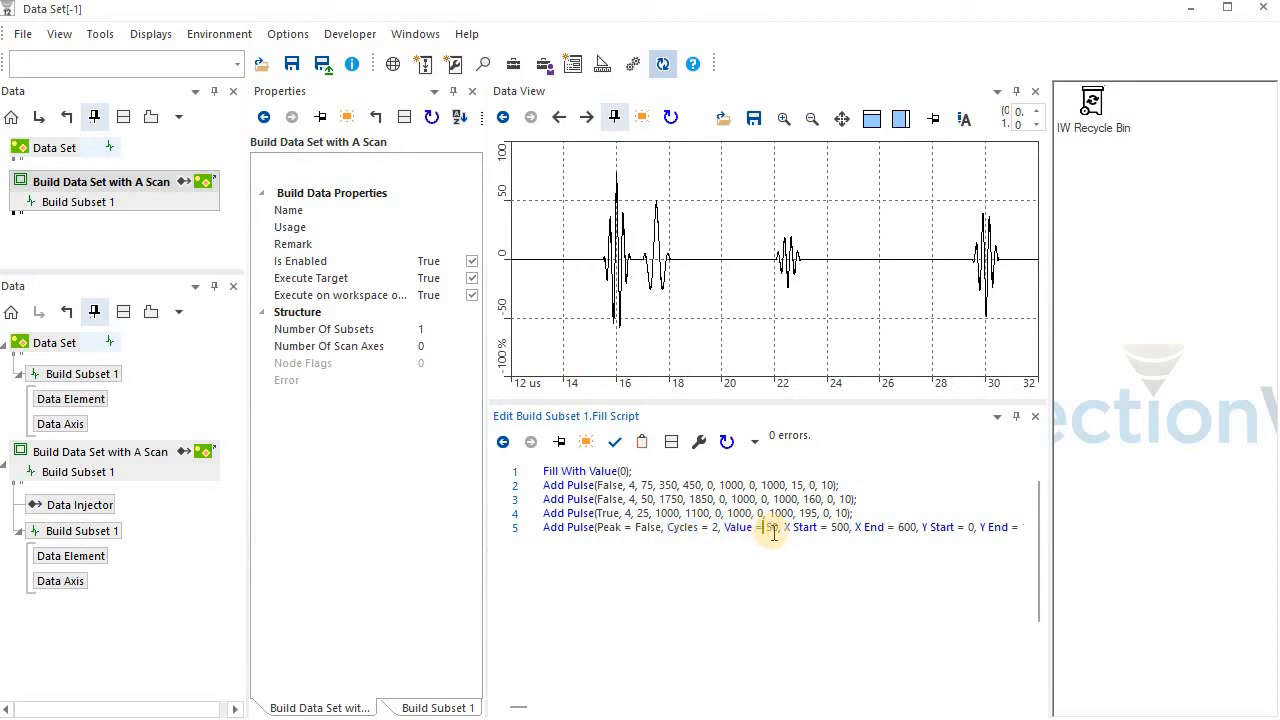
double_click(840, 527)
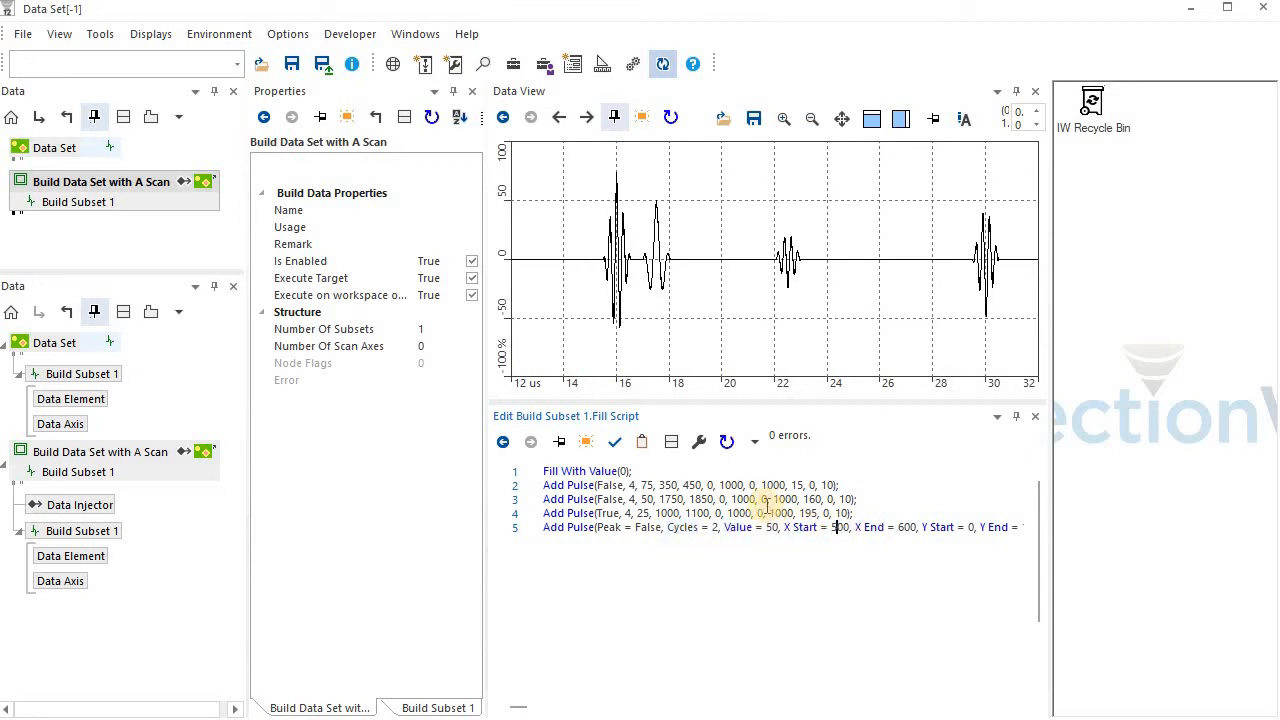
double_click(907, 527)
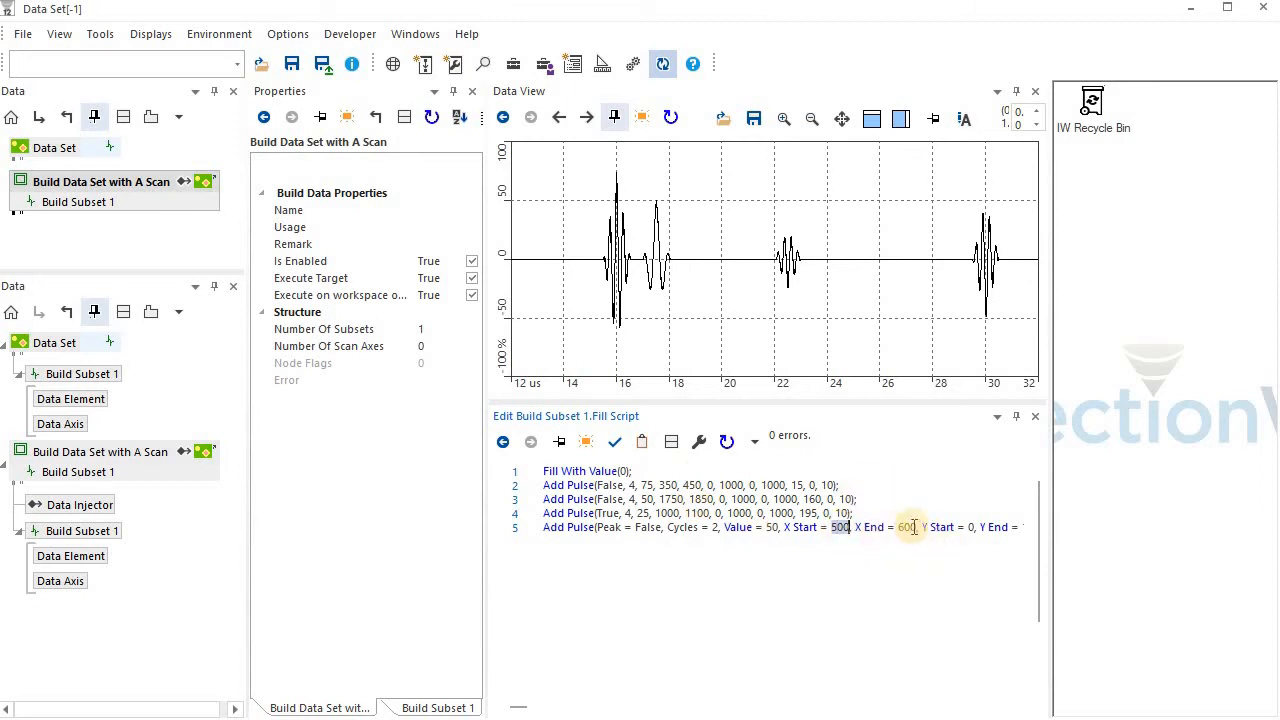
Set X Start to 600 and X End to 700 in the fifth line of the fill script
left_click(915, 527)
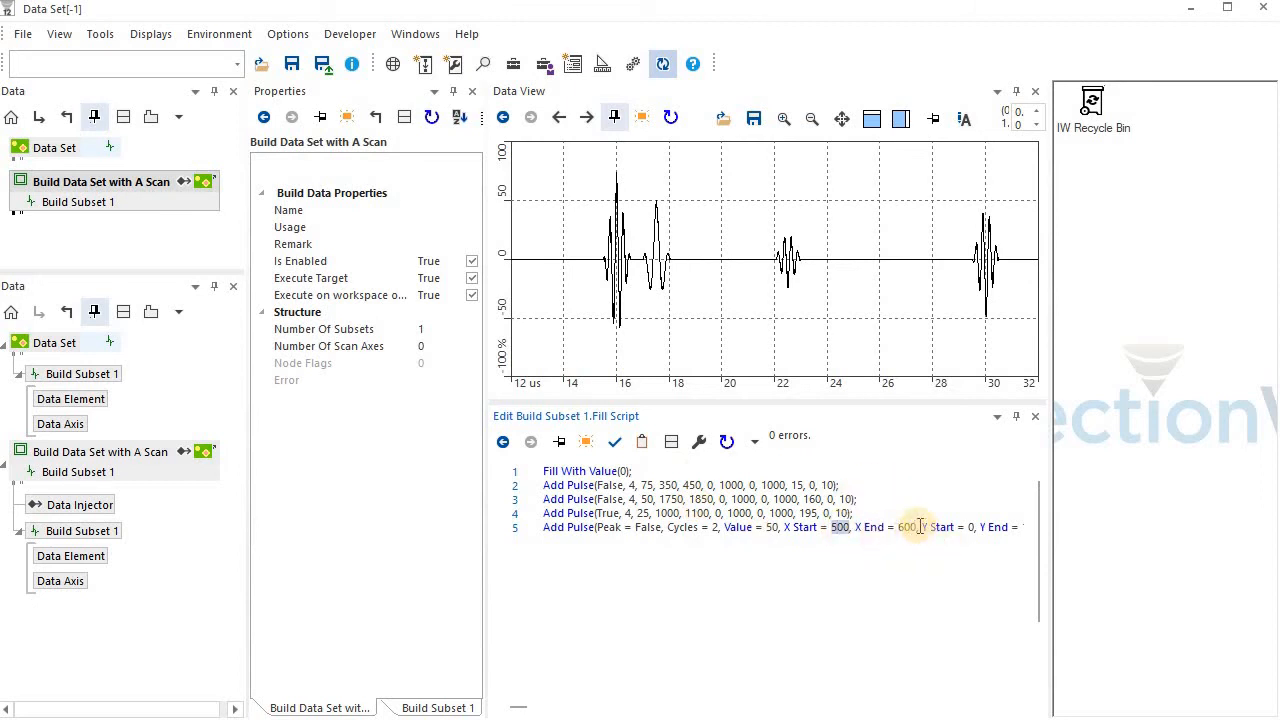
left_click(835, 527)
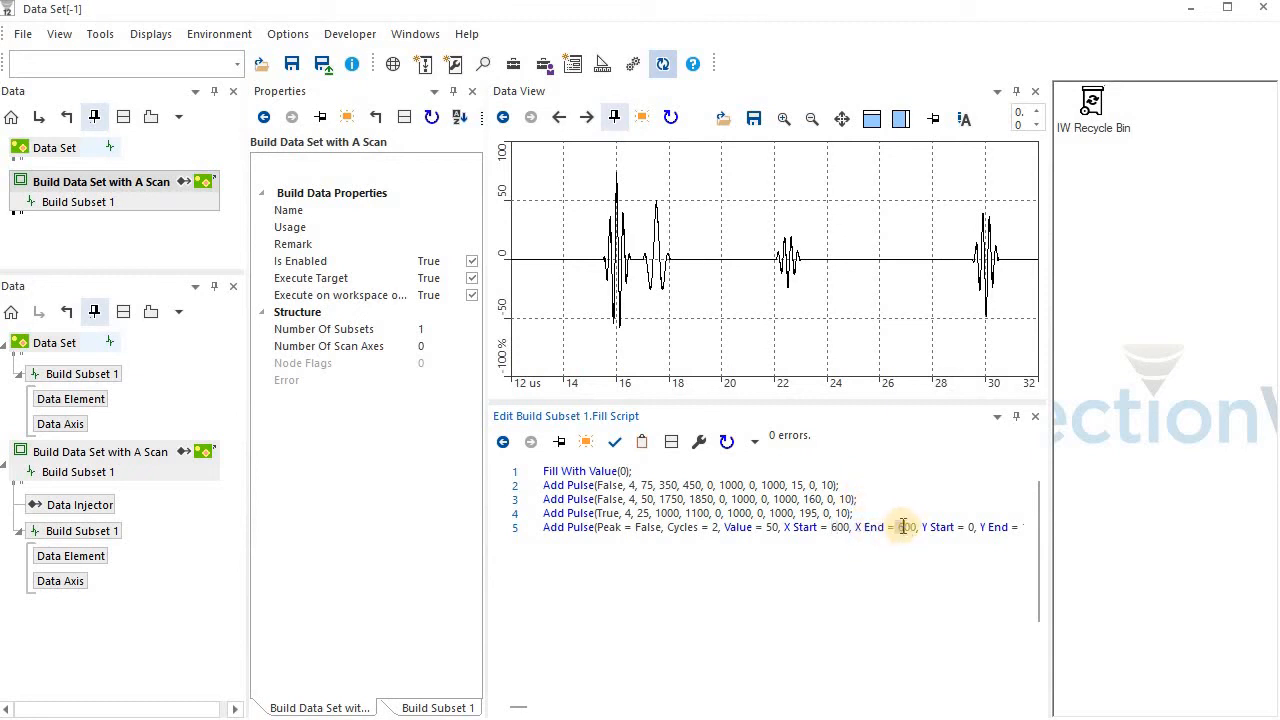
double_click(905, 527)
type("700")
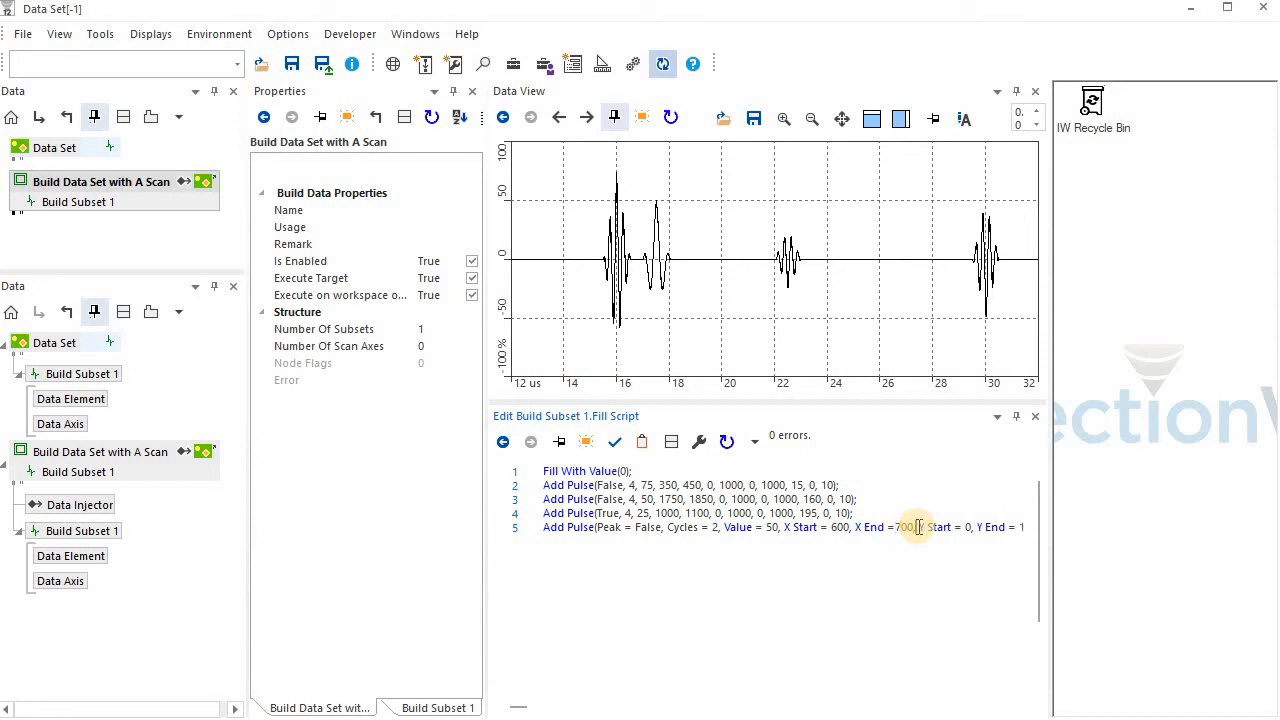
Remove the Y Start, Y End, Z Start and Z End parameters from the fifth line's Add Pulse call
key("Delete")
key("Delete")
key("Delete")
key("Delete")
key("Delete")
key("Delete")
key("Delete")
key("Delete")
key("Delete")
key("Delete")
key("Delete")
key("Delete")
key("Delete")
key("Delete")
key("Delete")
key("Delete")
key("Delete")
key("Delete")
key("Delete")
key("Delete")
key("Delete")
key("Delete")
key("Delete")
key("Delete")
key("Delete")
key("Delete")
key("Delete")
key("Delete")
key("Delete")
key("Delete")
key("Delete")
key("Delete")
key("Delete")
key("Delete")
key("Delete")
key("Delete")
key("Delete")
key("Delete")
key("Delete")
key("Delete")
key("Delete")
key("Delete")
key("Delete")
key("Delete")
key("Delete")
key("Delete")
key("Delete")
key("End")
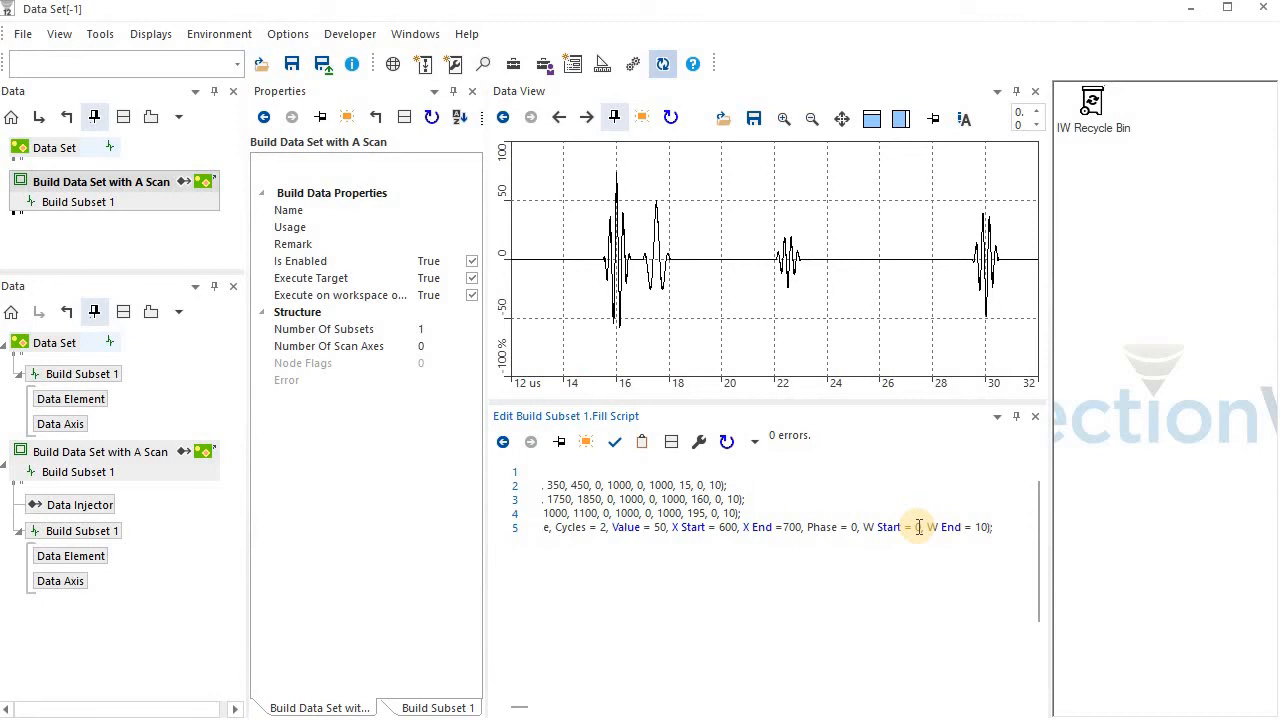
Remove W Start and W End from the fifth line, set Phase to 45, and execute Build Data Set with A Scan
key("BackSpace")
key("BackSpace")
key("BackSpace")
key("BackSpace")
key("BackSpace")
key("BackSpace")
key("BackSpace")
key("BackSpace")
key("BackSpace")
key("BackSpace")
key("BackSpace")
key("BackSpace")
key("BackSpace")
key("BackSpace")
key("BackSpace")
key("BackSpace")
key("BackSpace")
key("BackSpace")
key("BackSpace")
key("BackSpace")
key("BackSpace")
key("BackSpace")
key("BackSpace")
type("45);")
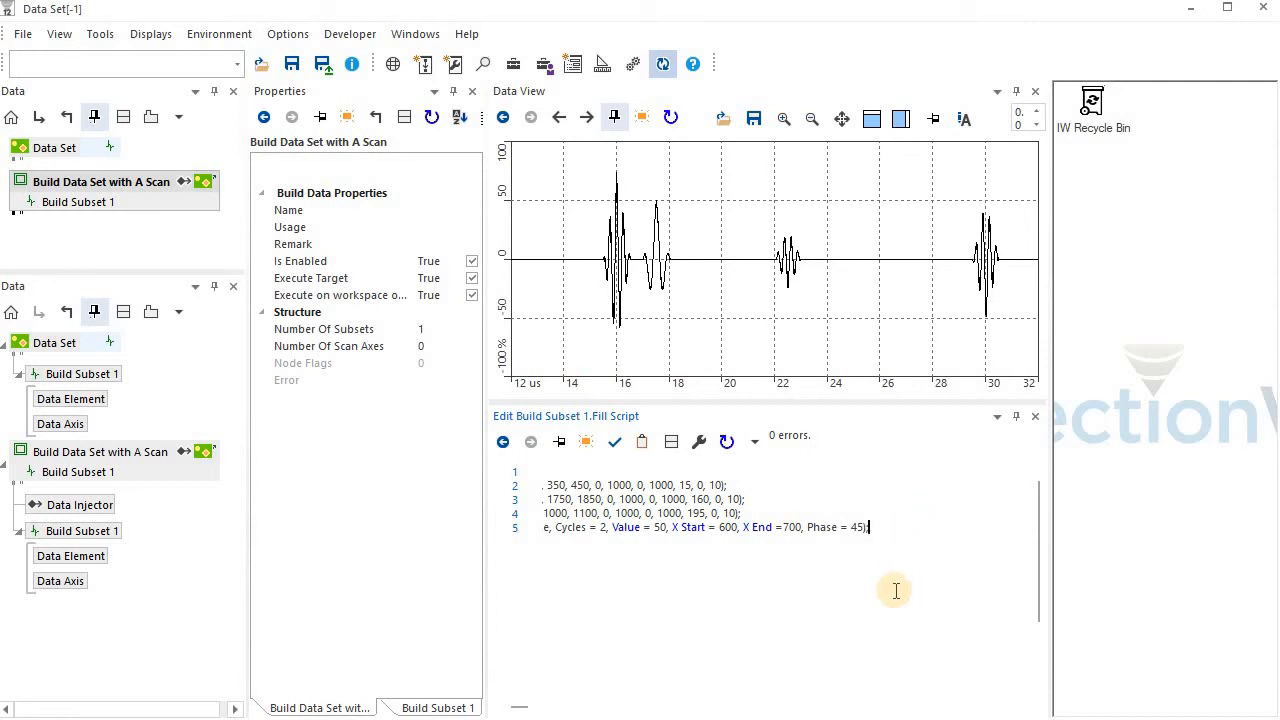
key("Home")
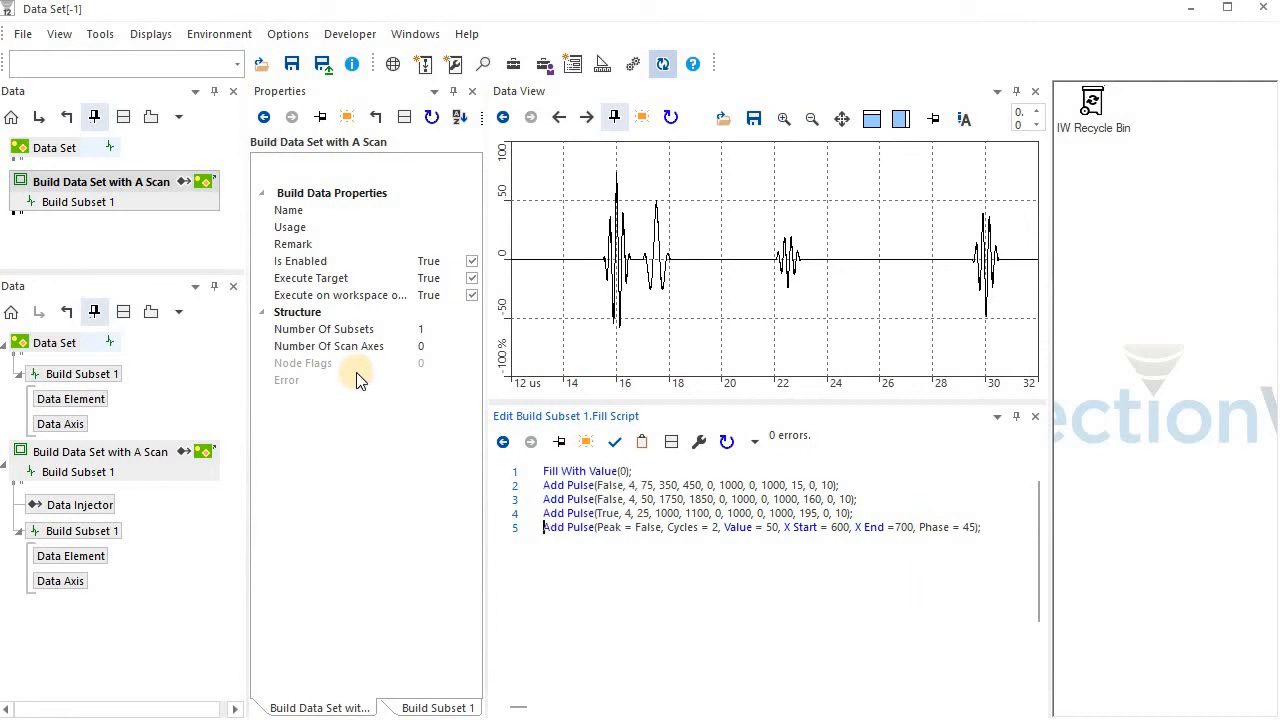
left_click(126, 192)
Set Peak to True in the fifth line's Add Pulse call and execute Build Data Set with A Scan
double_click(657, 530)
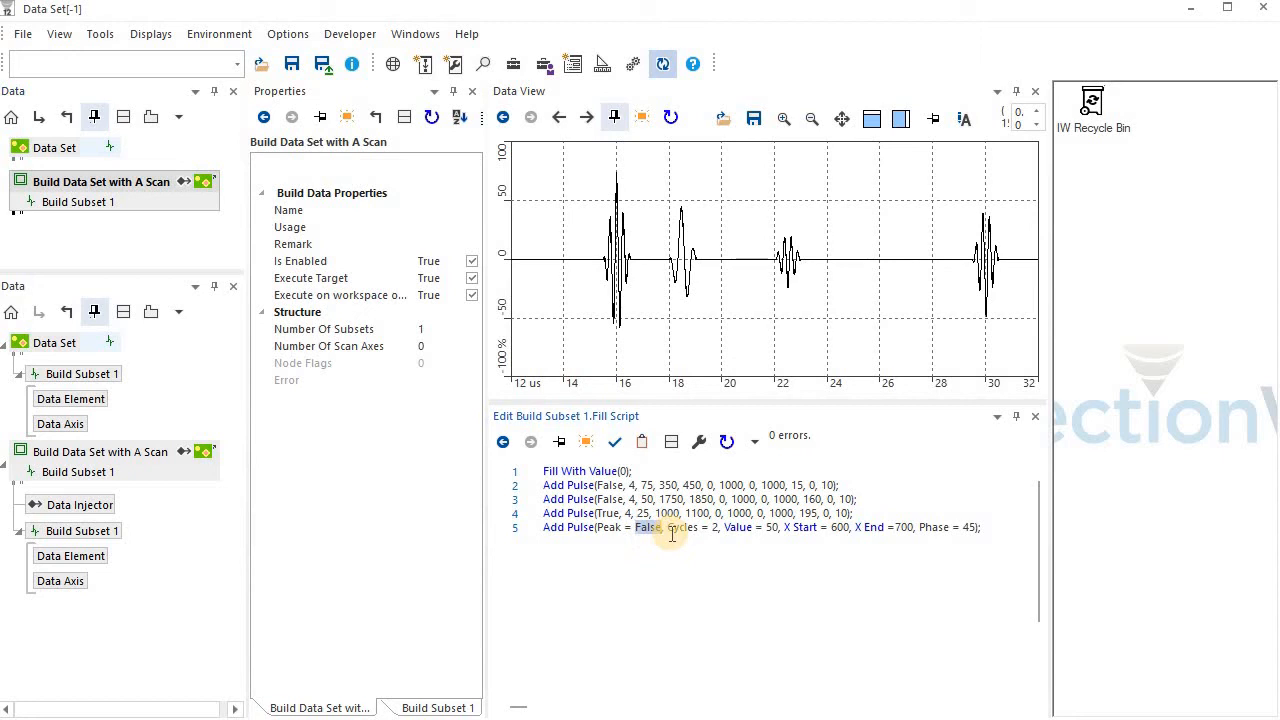
type("Tru")
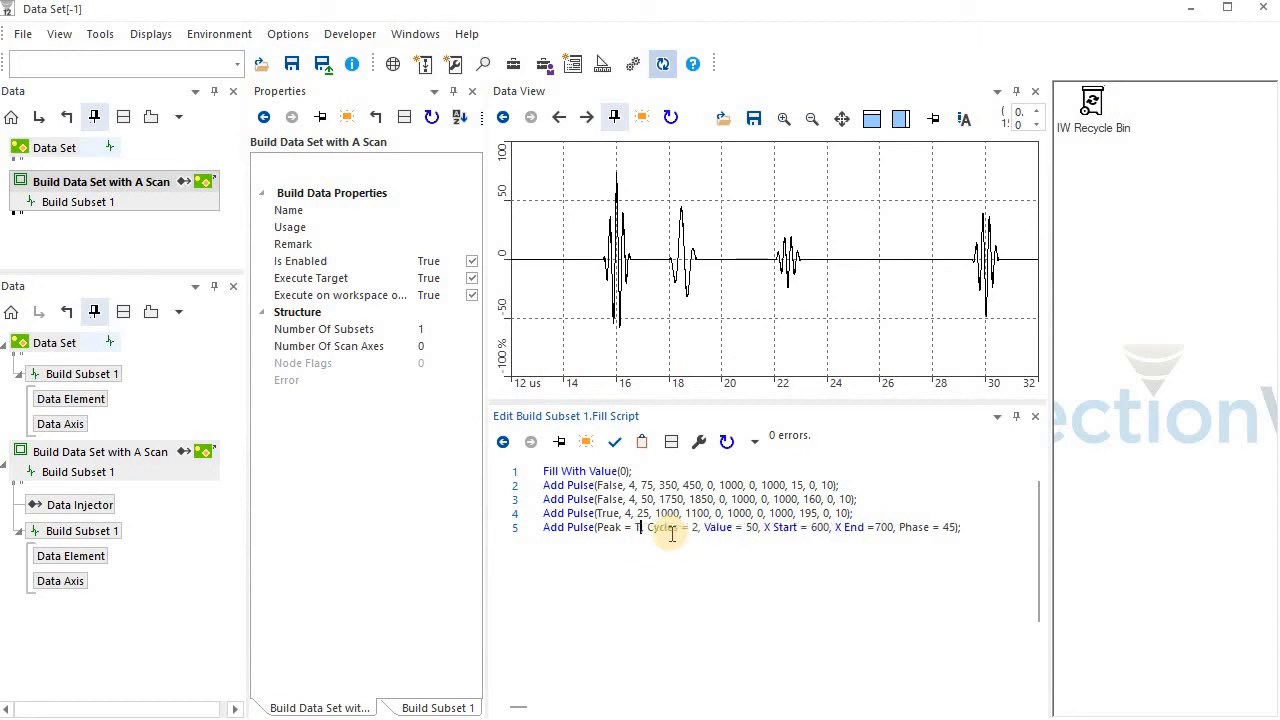
type("e,")
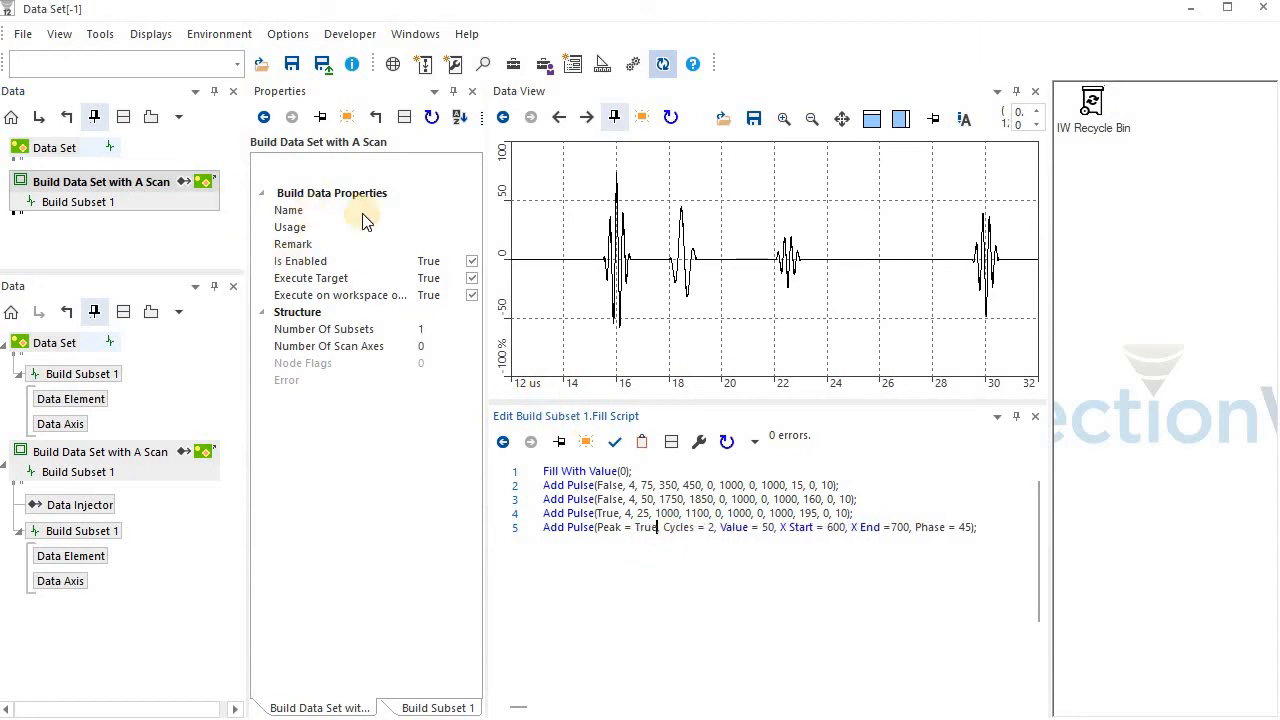
right_click(147, 186)
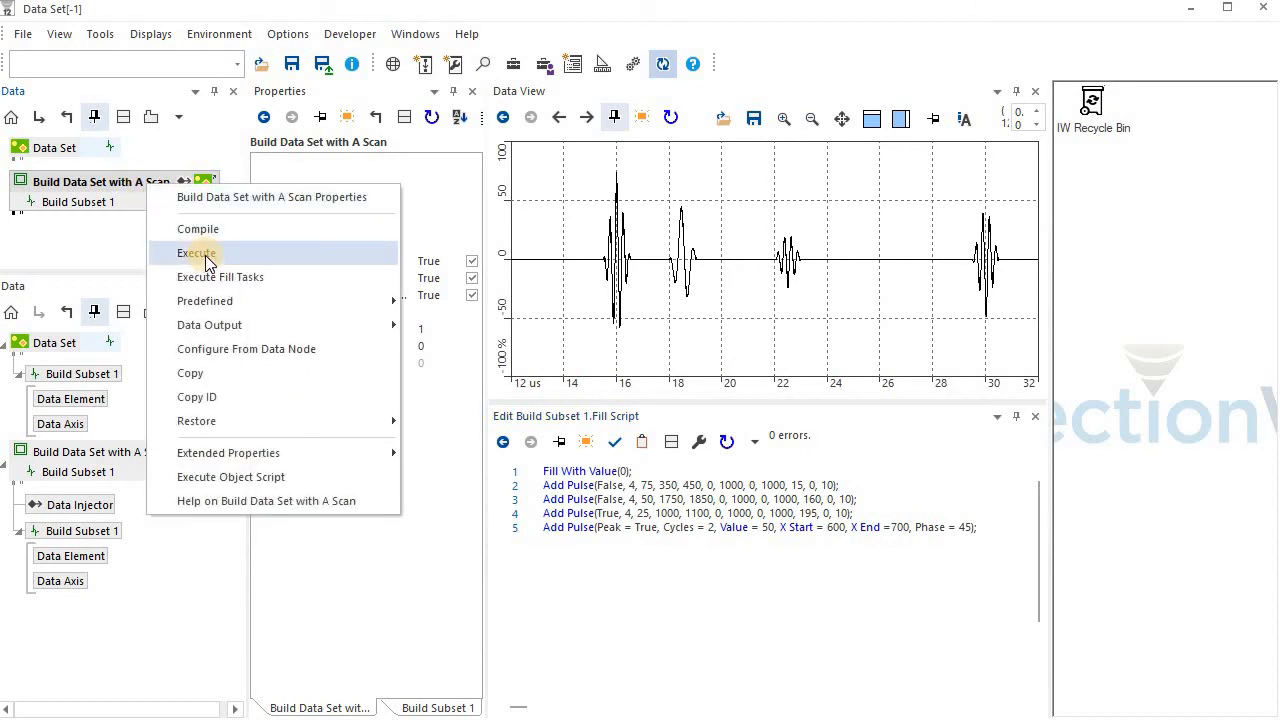
left_click(205, 253)
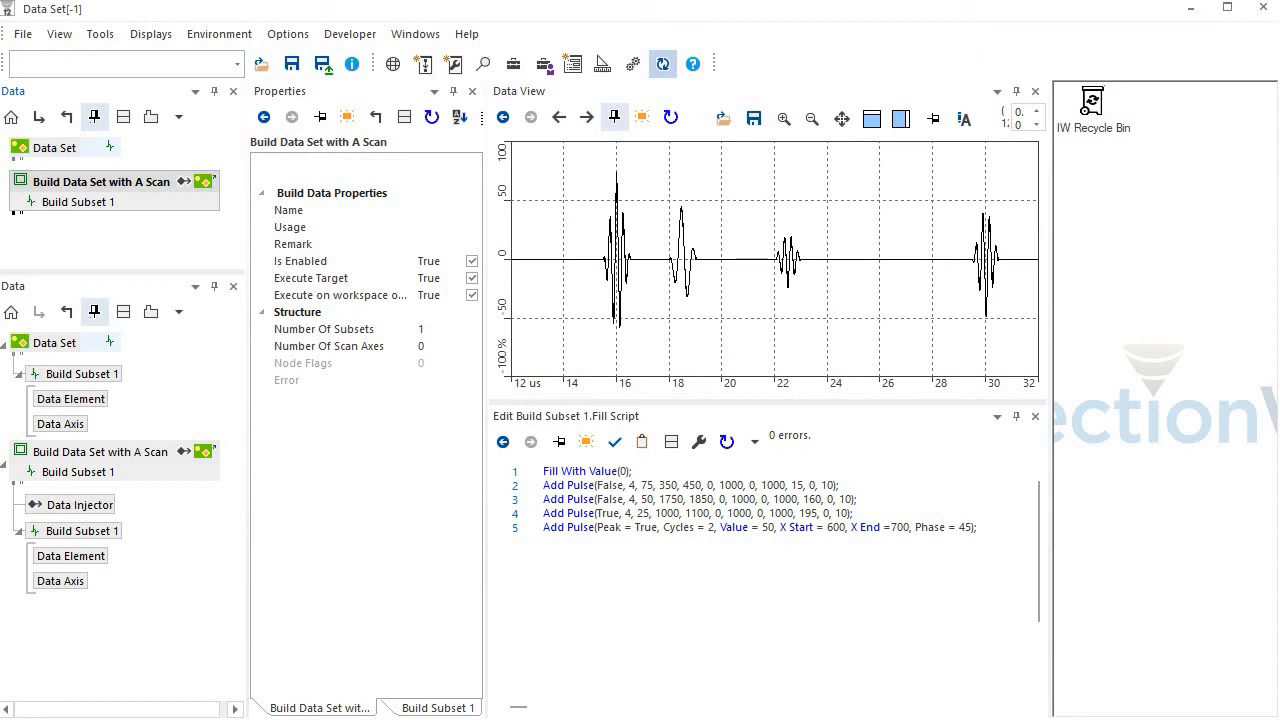
double_click(647, 528)
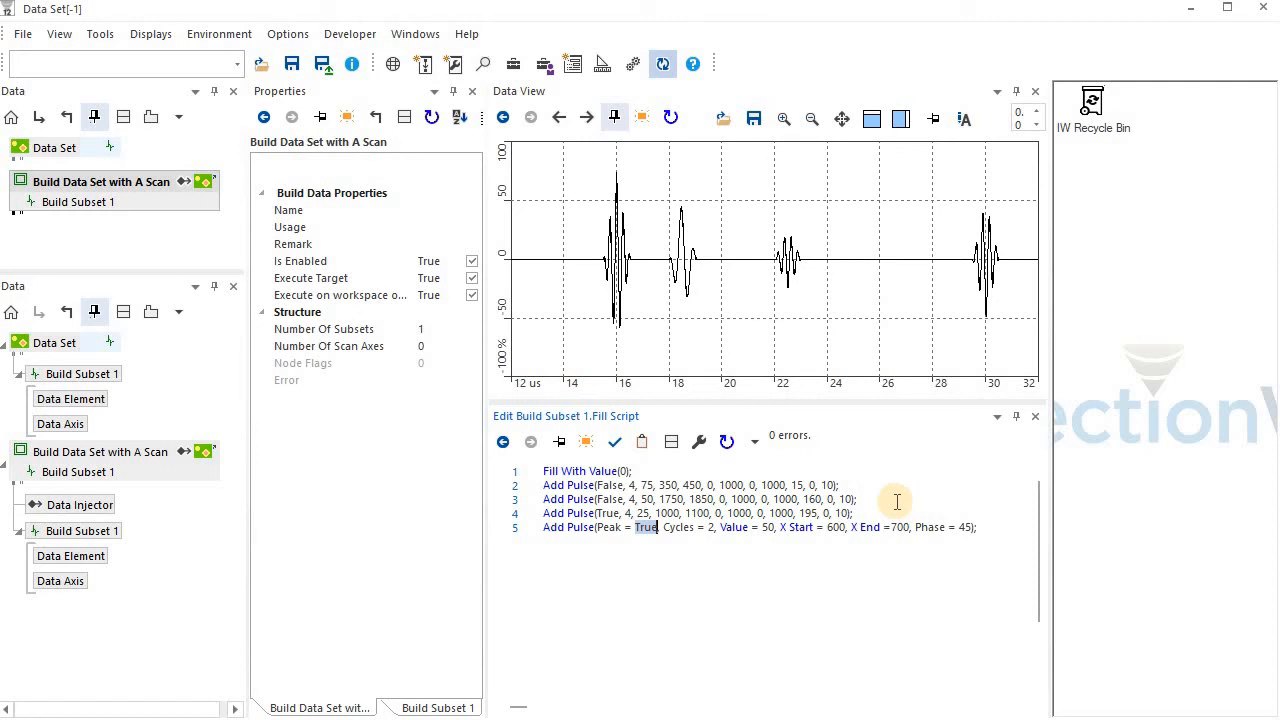
Apply the predefined C Scan configuration to the Build Data Set operation
right_click(127, 182)
mouse_move(266, 300)
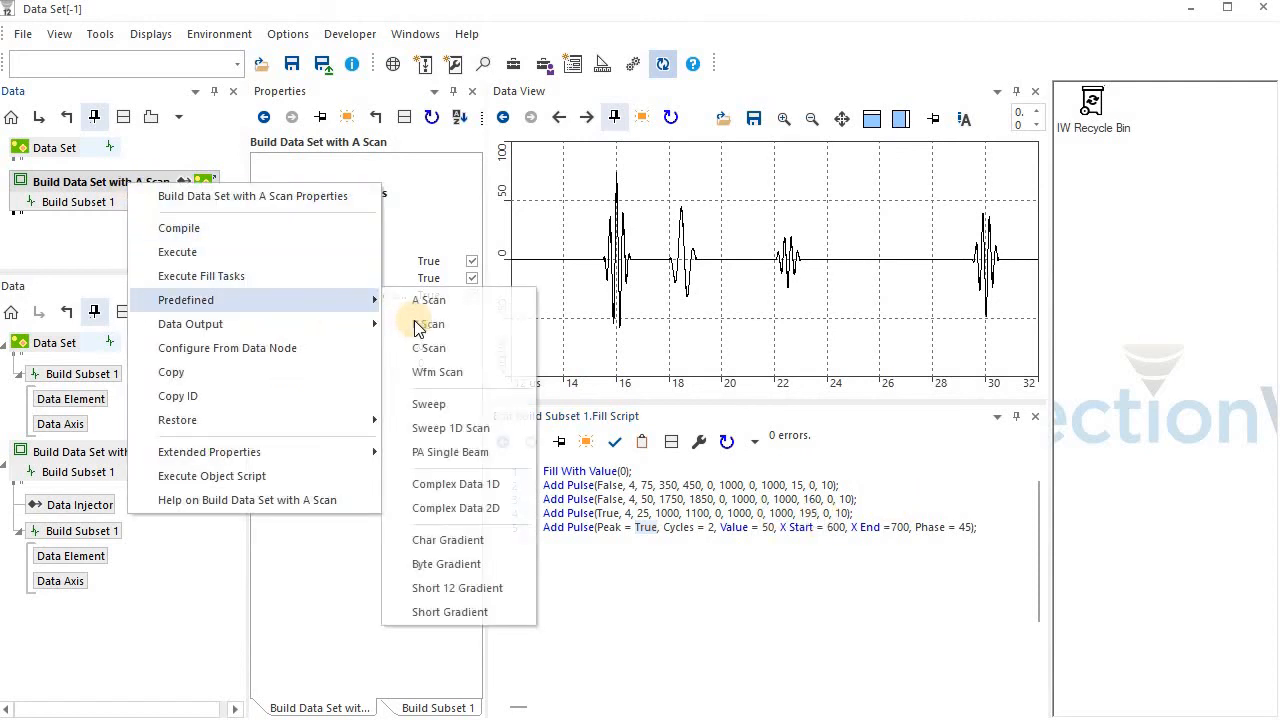
left_click(447, 345)
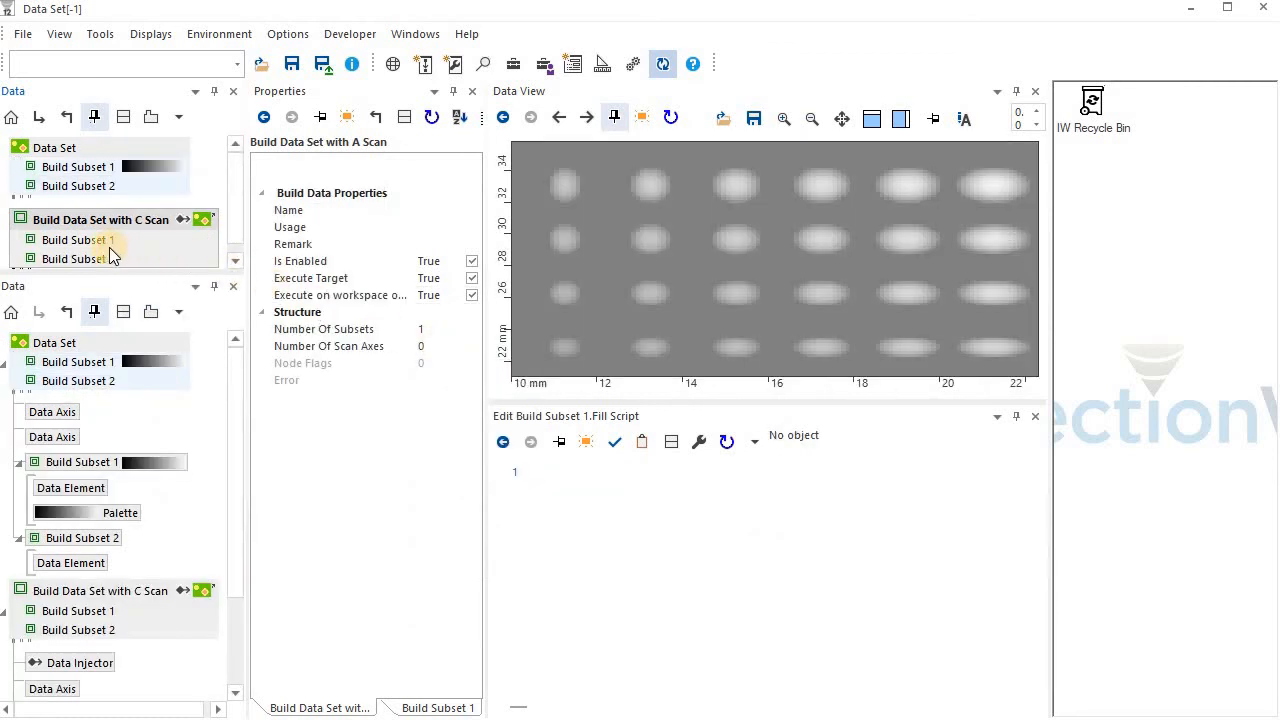
Show the fill script of Build Subset 1 and review its Fill Region lines from start to end
left_click(100, 241)
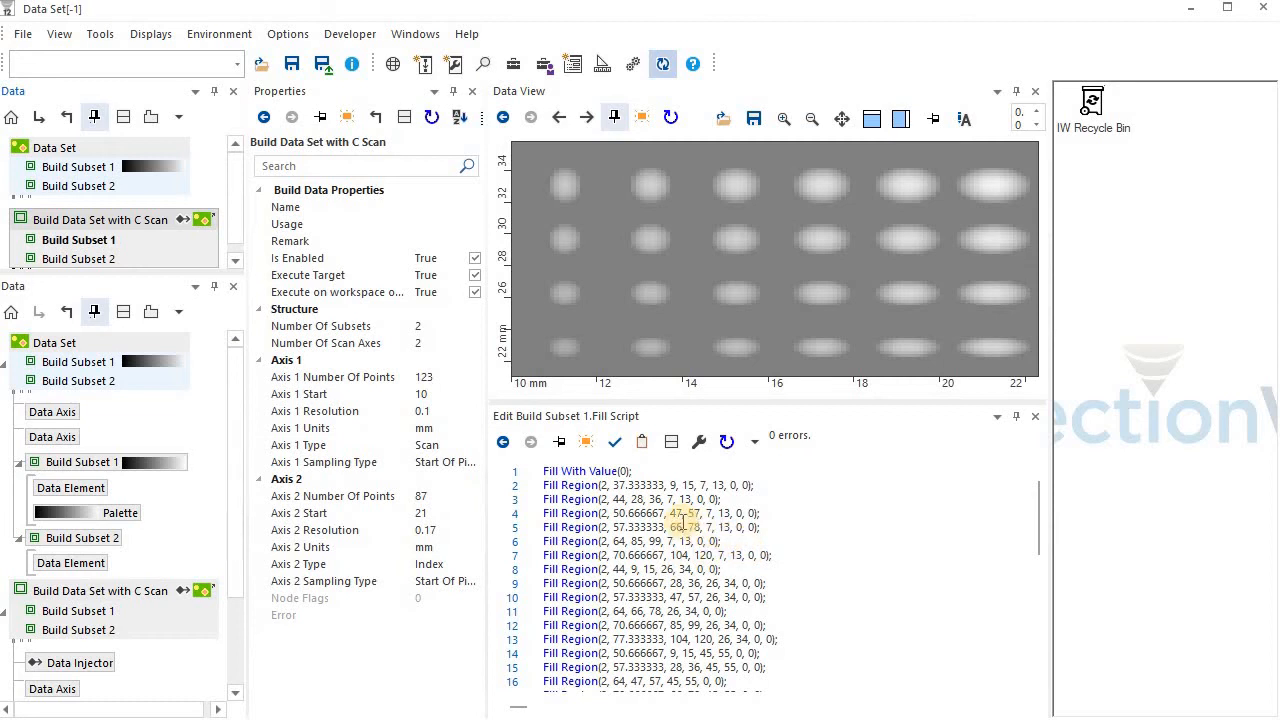
scroll(836, 595, "down", 5)
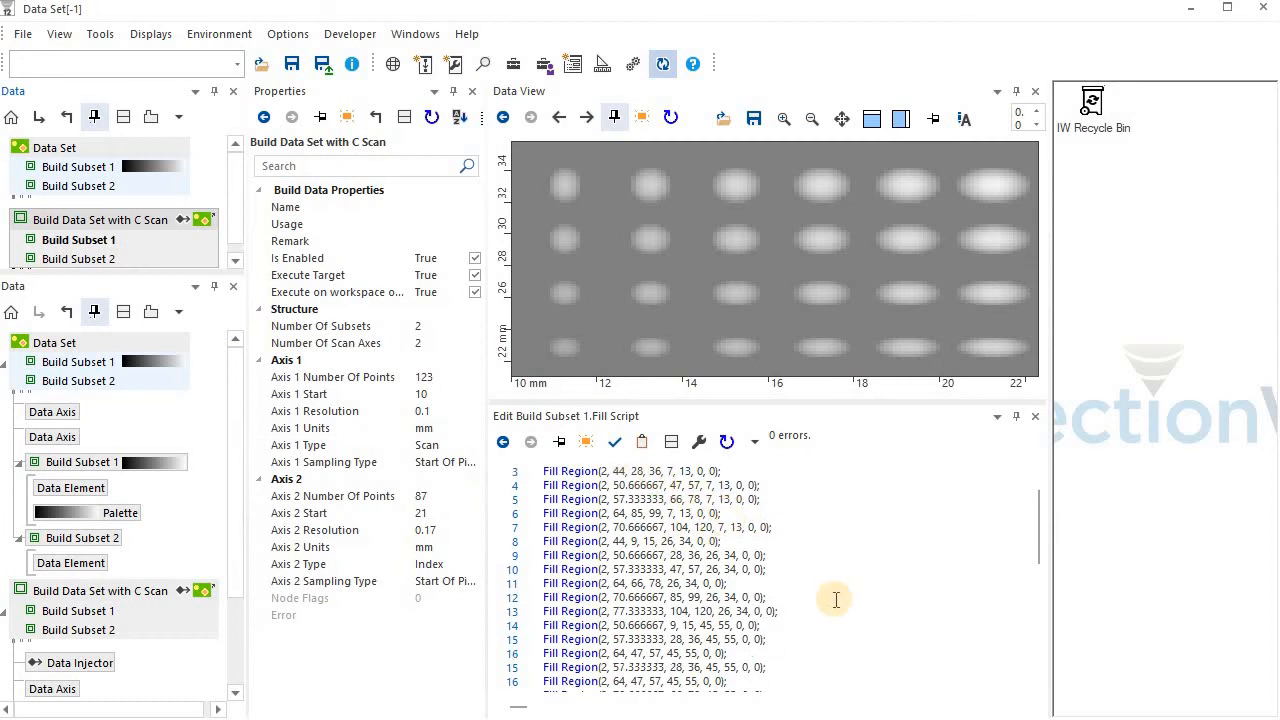
scroll(836, 599, "up", 1)
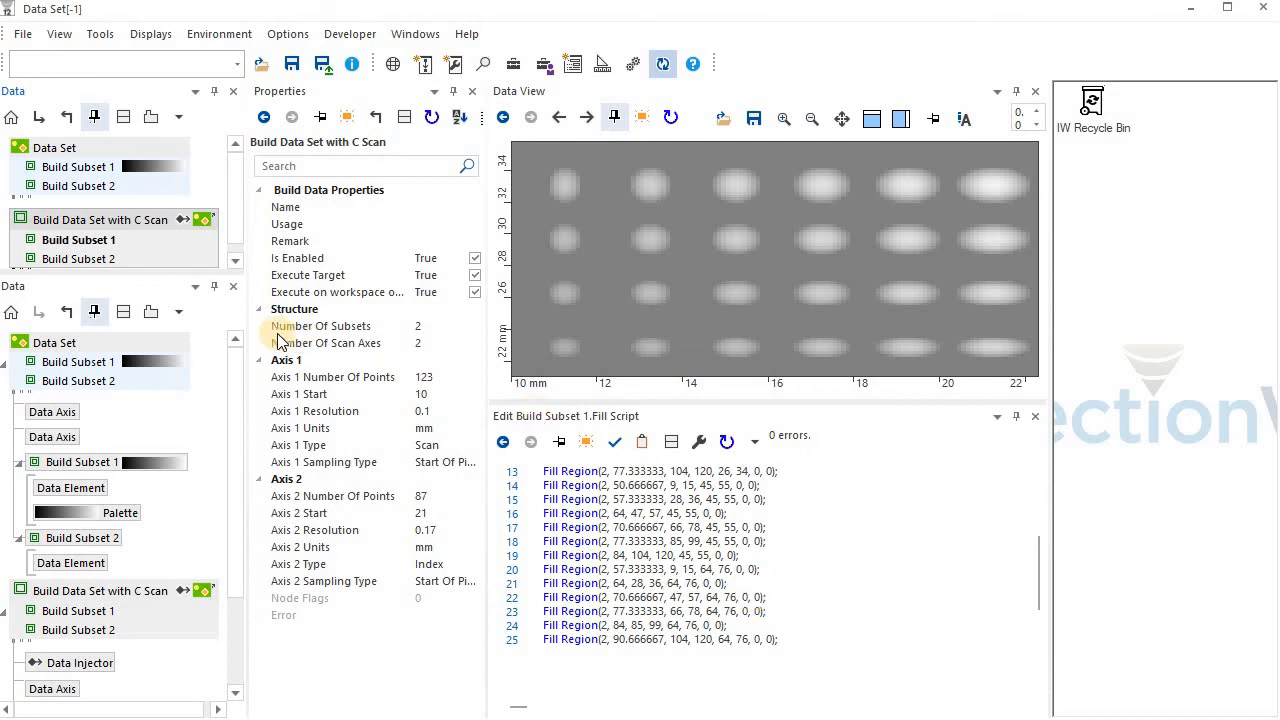
left_click(104, 259)
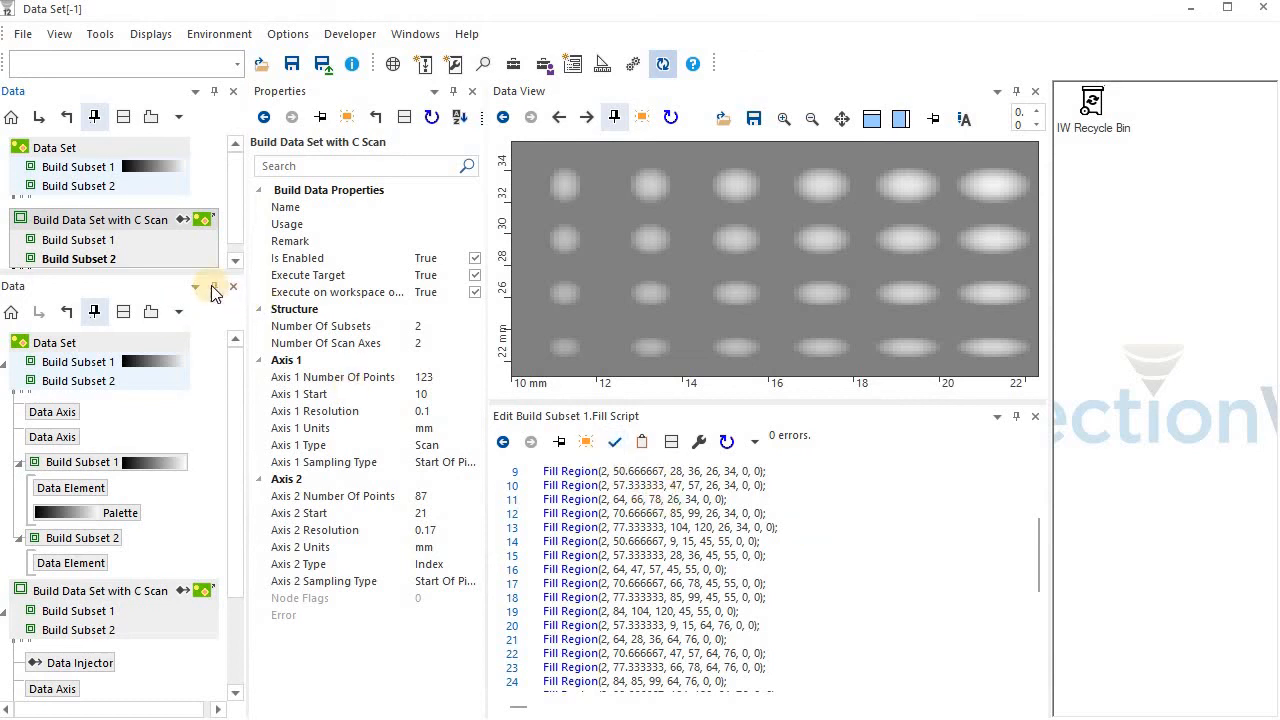
left_click(112, 239)
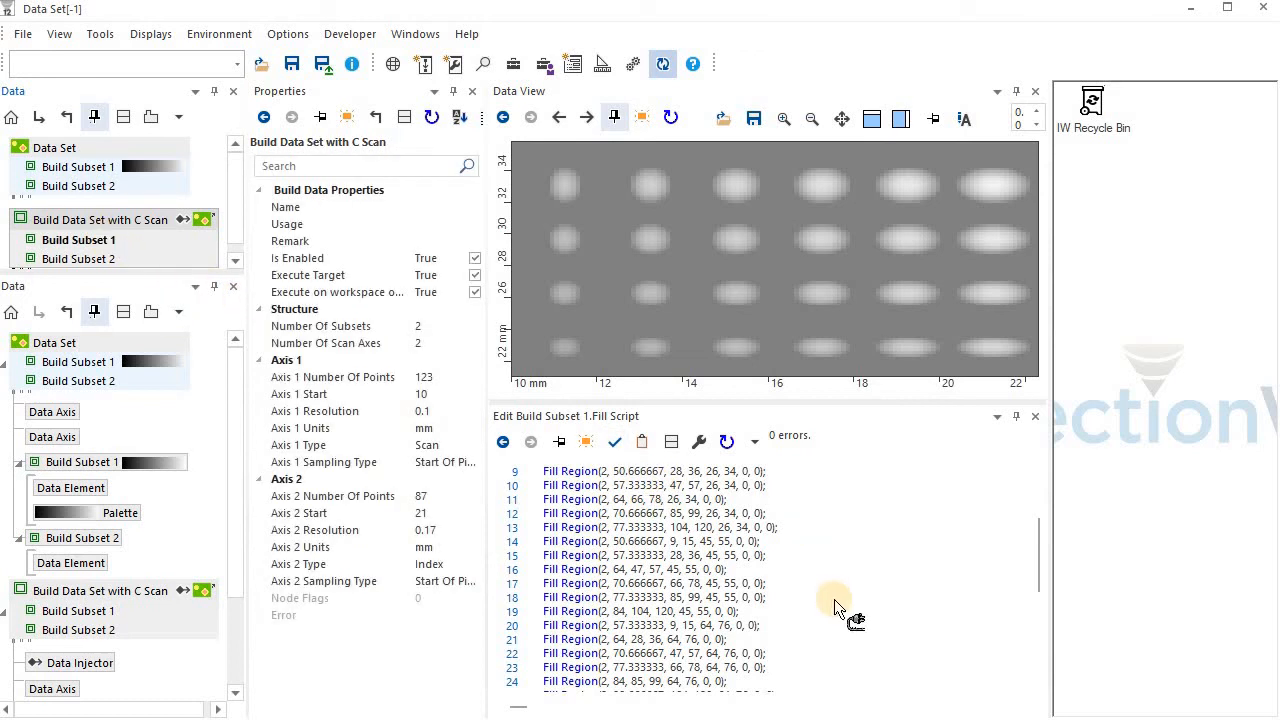
scroll(824, 589, "up", 3)
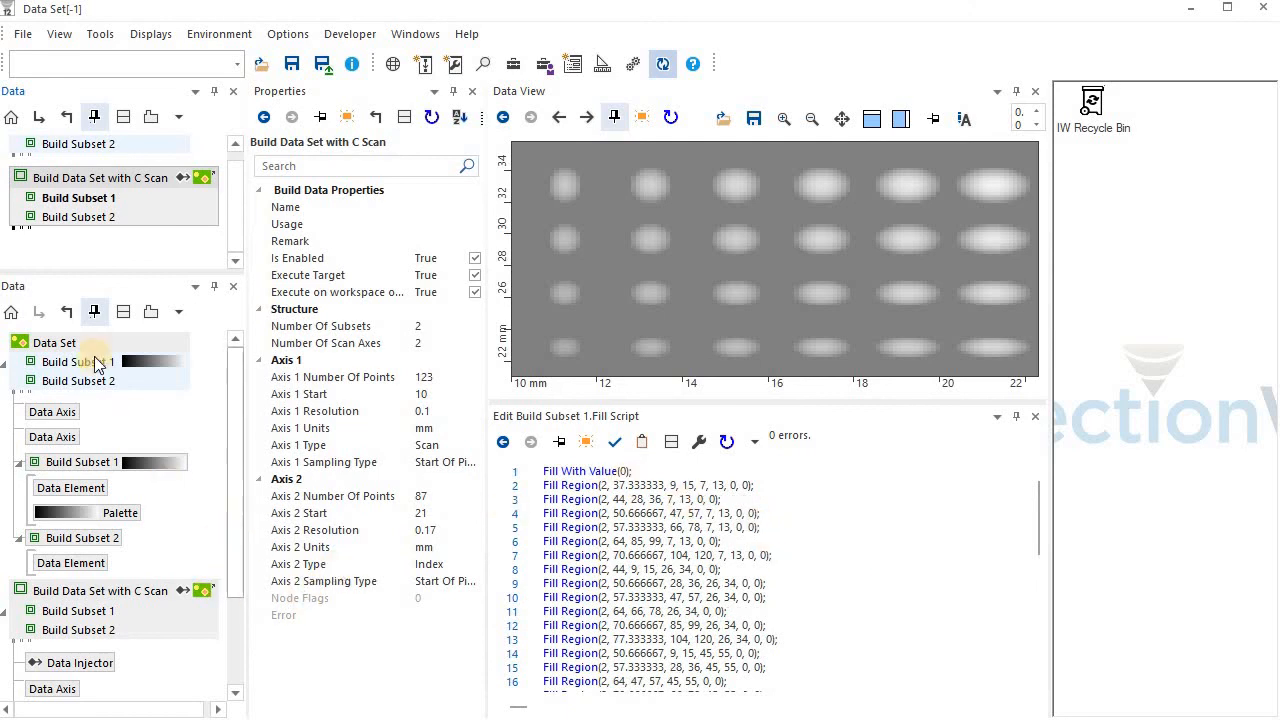
Examine the available tasks, shapes and Fill Region parameters of Add Fill Task on Build Subset 1, without adding a task
right_click(107, 205)
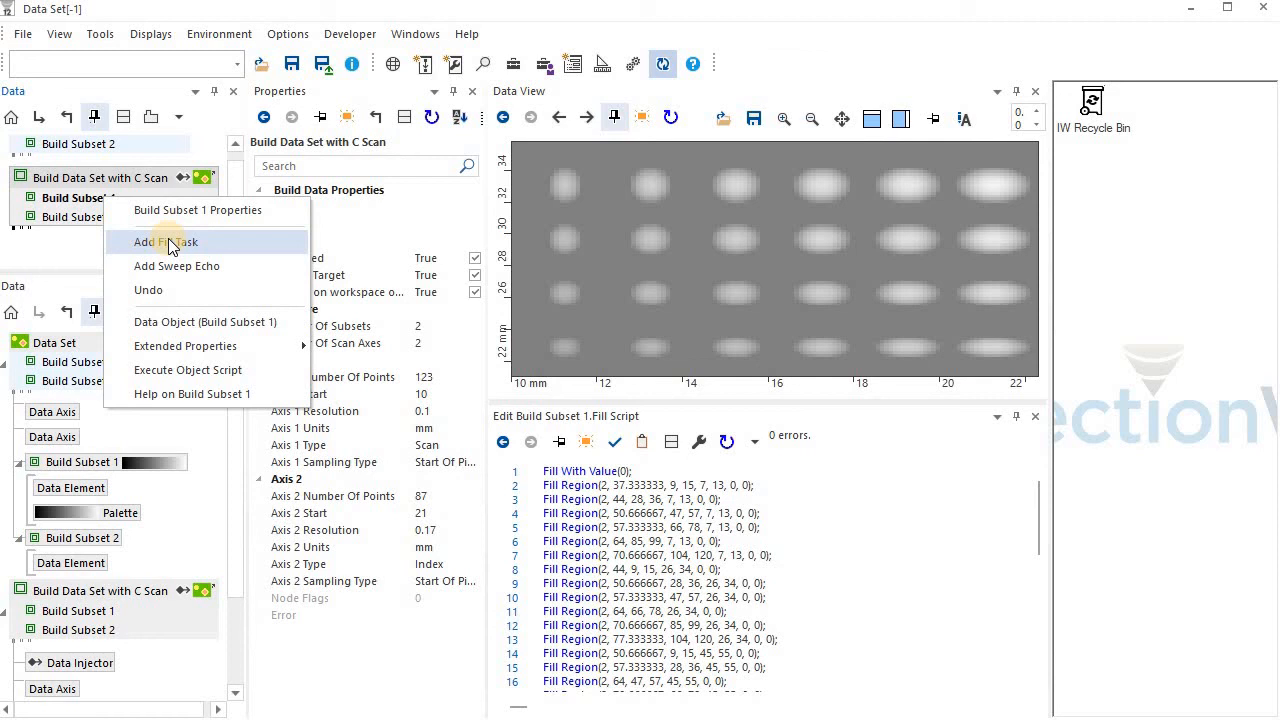
left_click(170, 243)
left_click(588, 320)
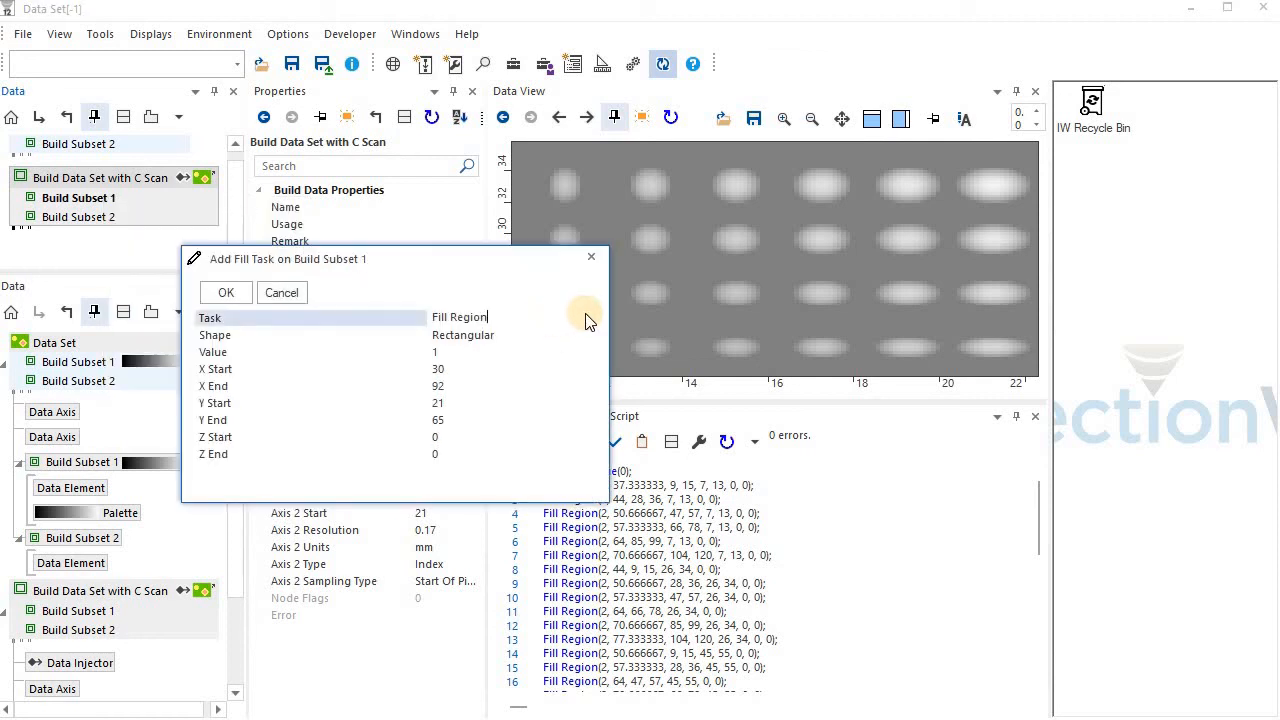
left_click(587, 319)
left_click(587, 319)
left_click(586, 335)
left_click(587, 335)
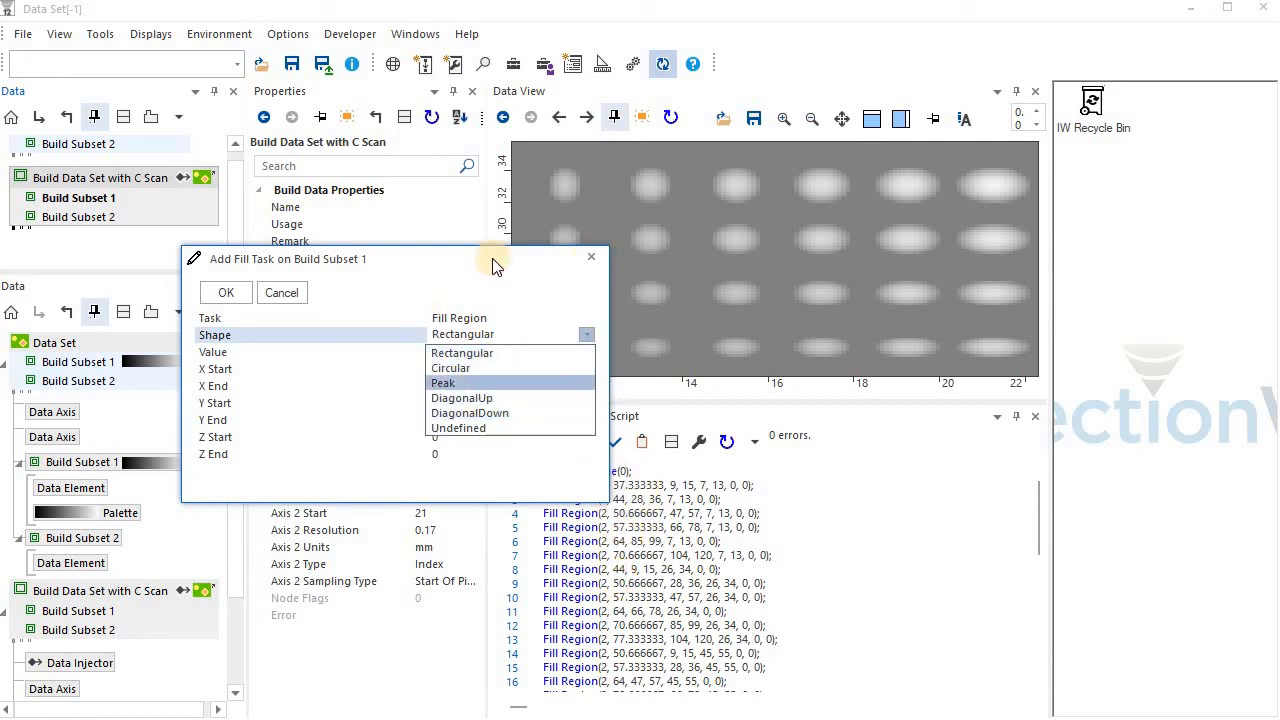
left_click(376, 251)
left_click_drag(281, 230, 256, 211)
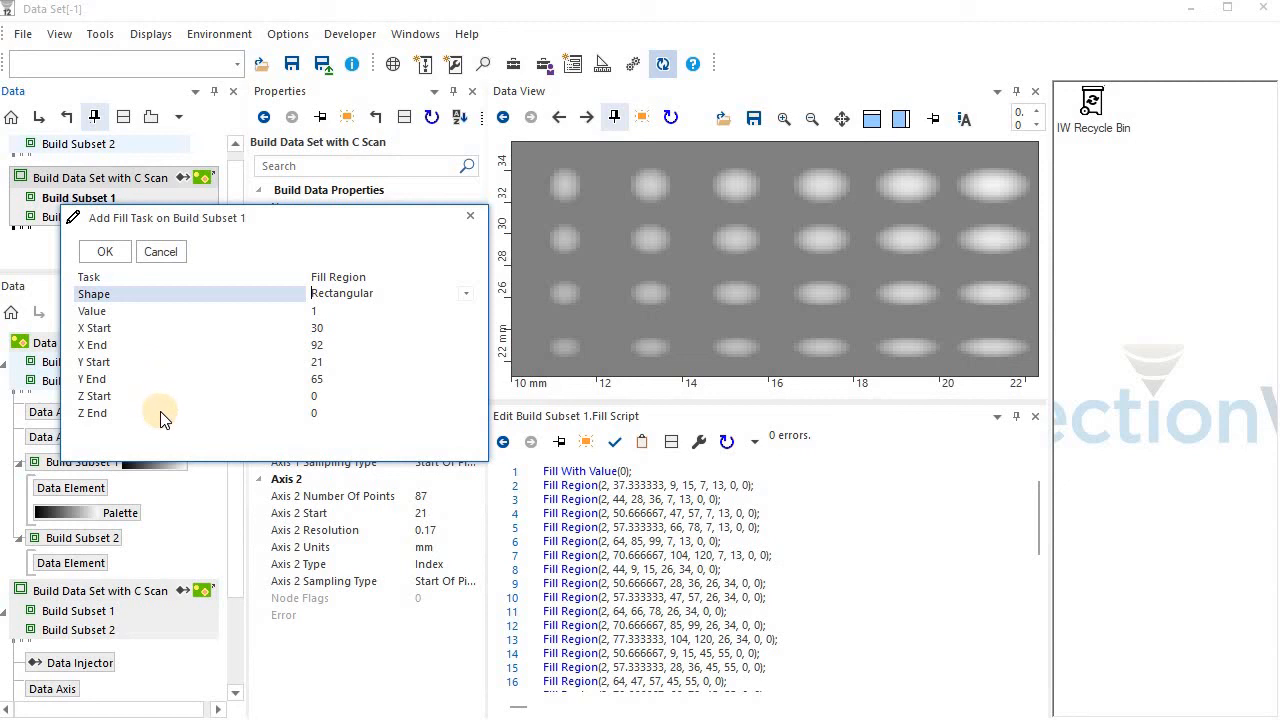
left_click(470, 216)
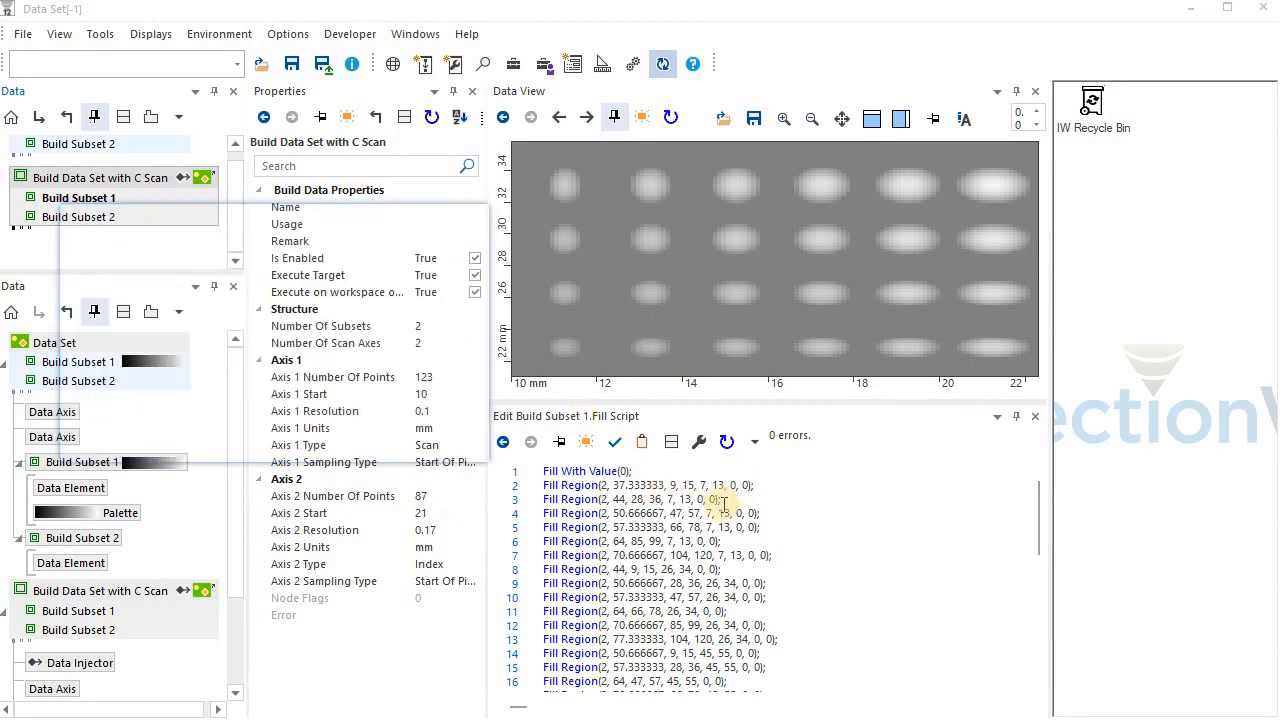
Set the second line's Fill Region value to 87.333333 and its shape to 0, and execute Build Data Set with C Scan
left_click(615, 485)
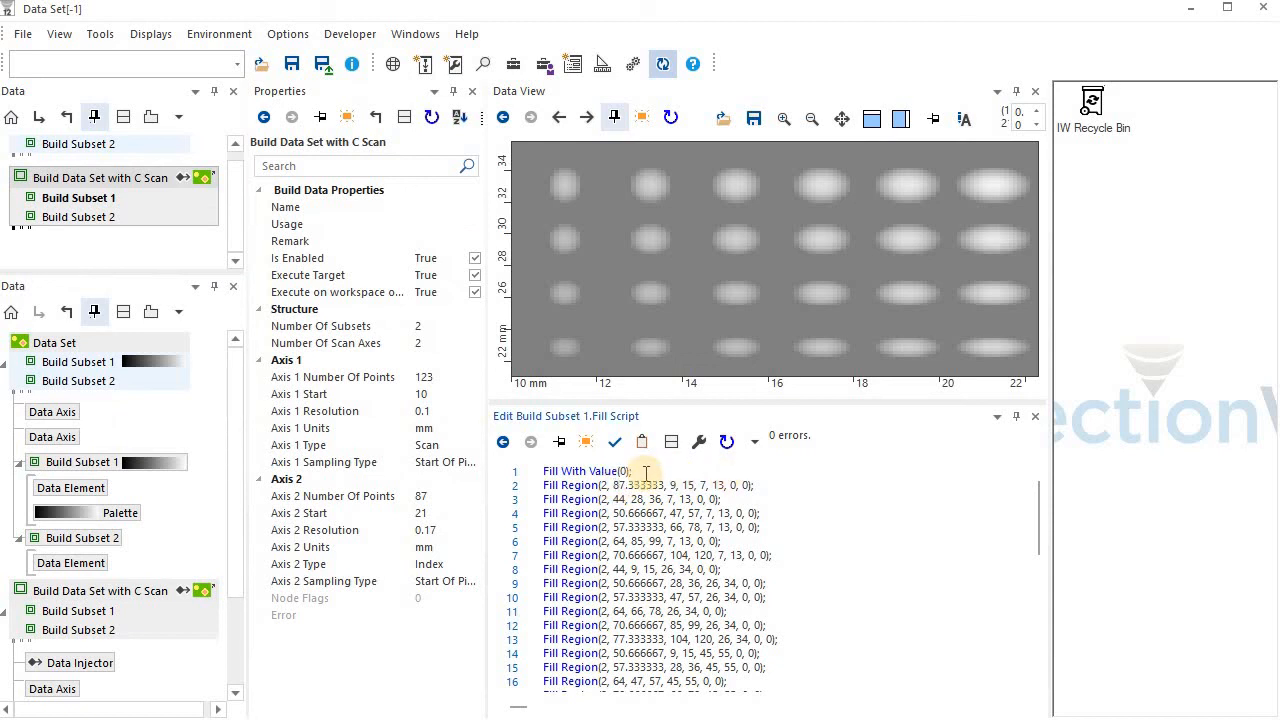
left_click(602, 486)
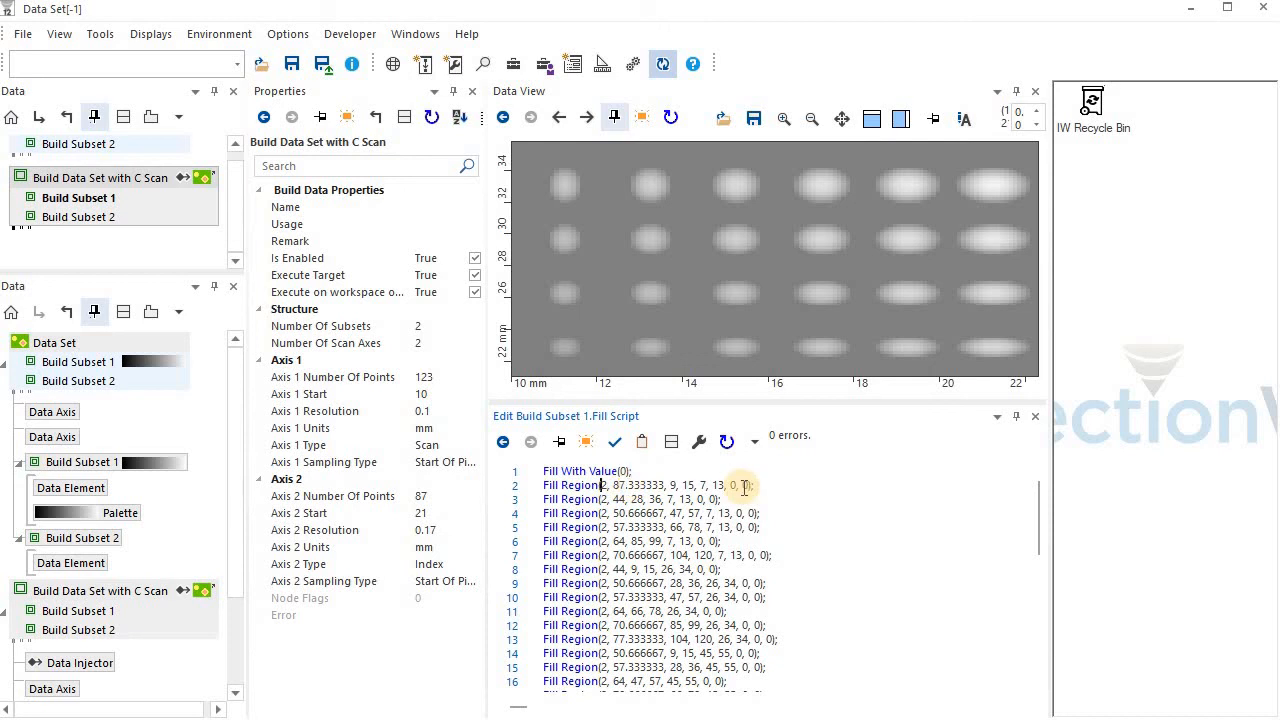
key("Delete")
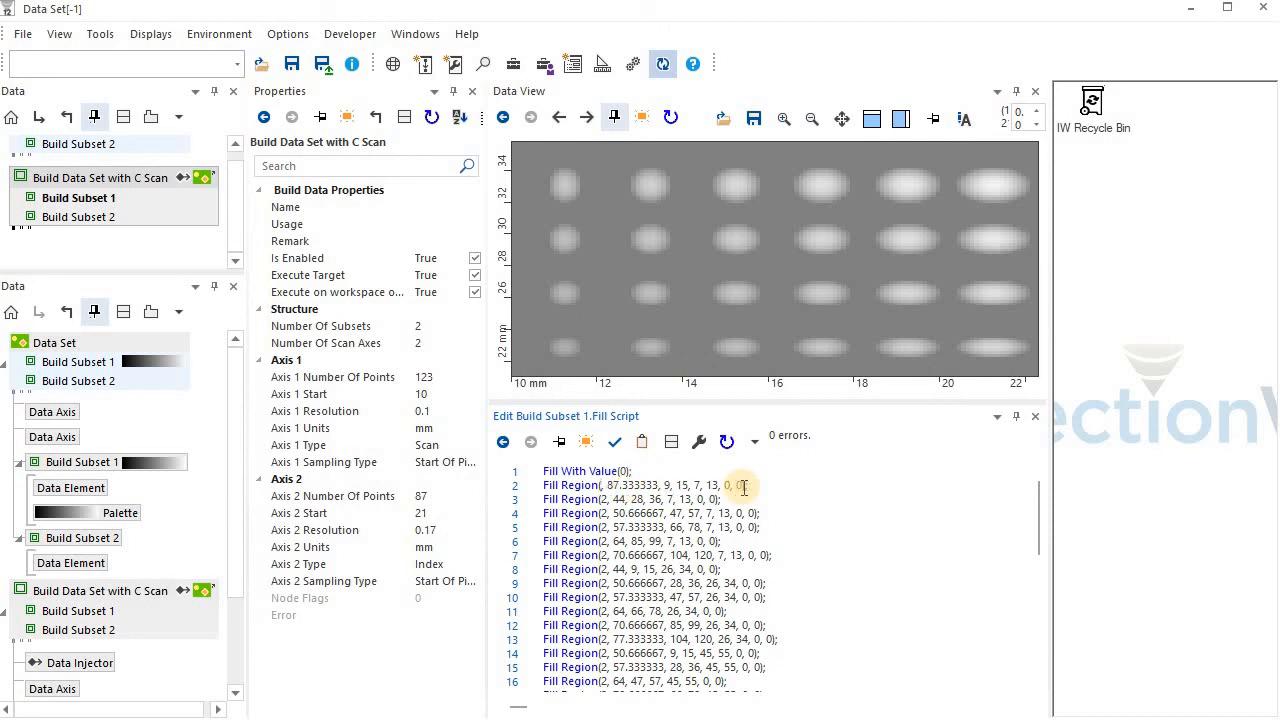
type("0")
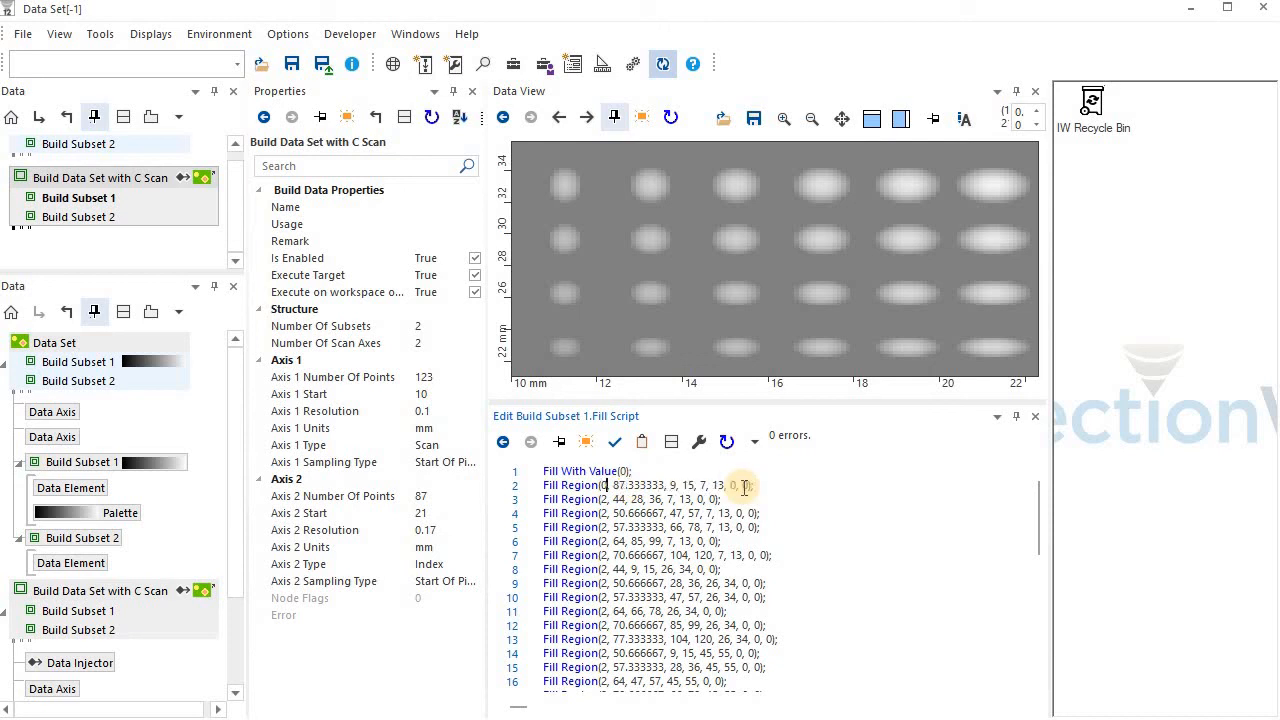
left_click(125, 190)
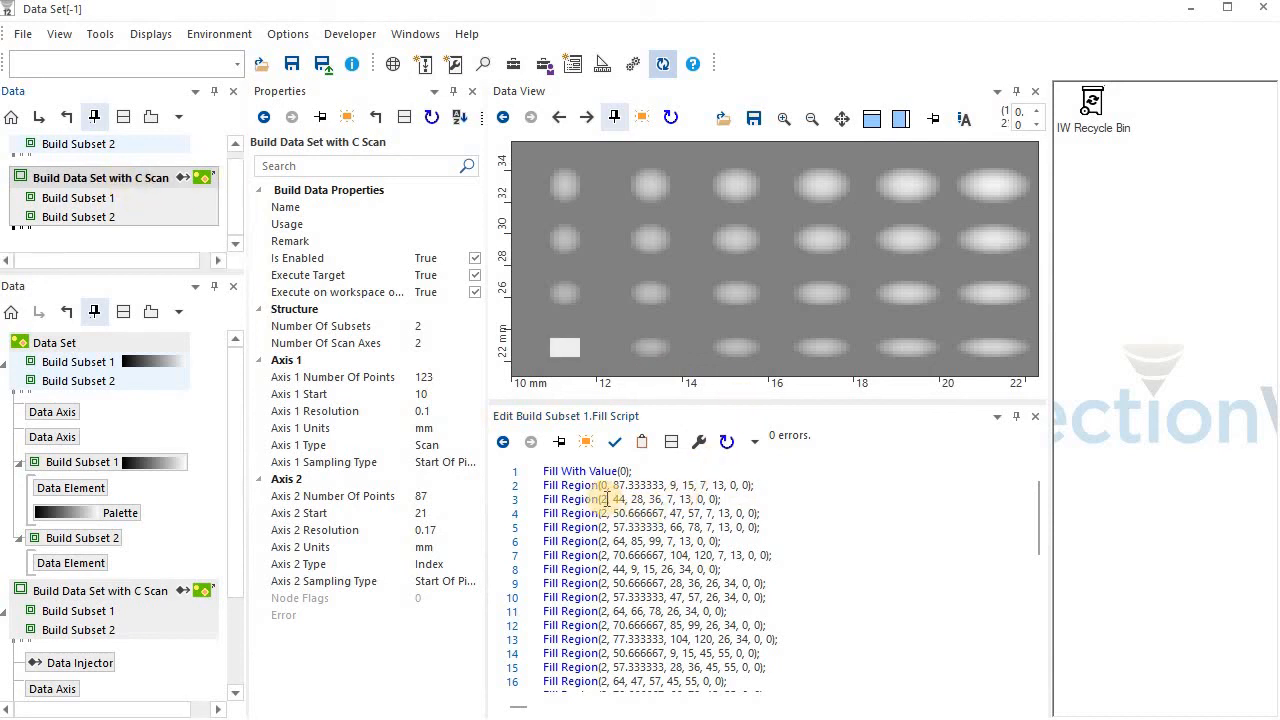
Set the shape parameter of the third line's Fill Region to 1 and execute Build Data Set with C Scan
left_click_drag(602, 500, 606, 499)
type("1")
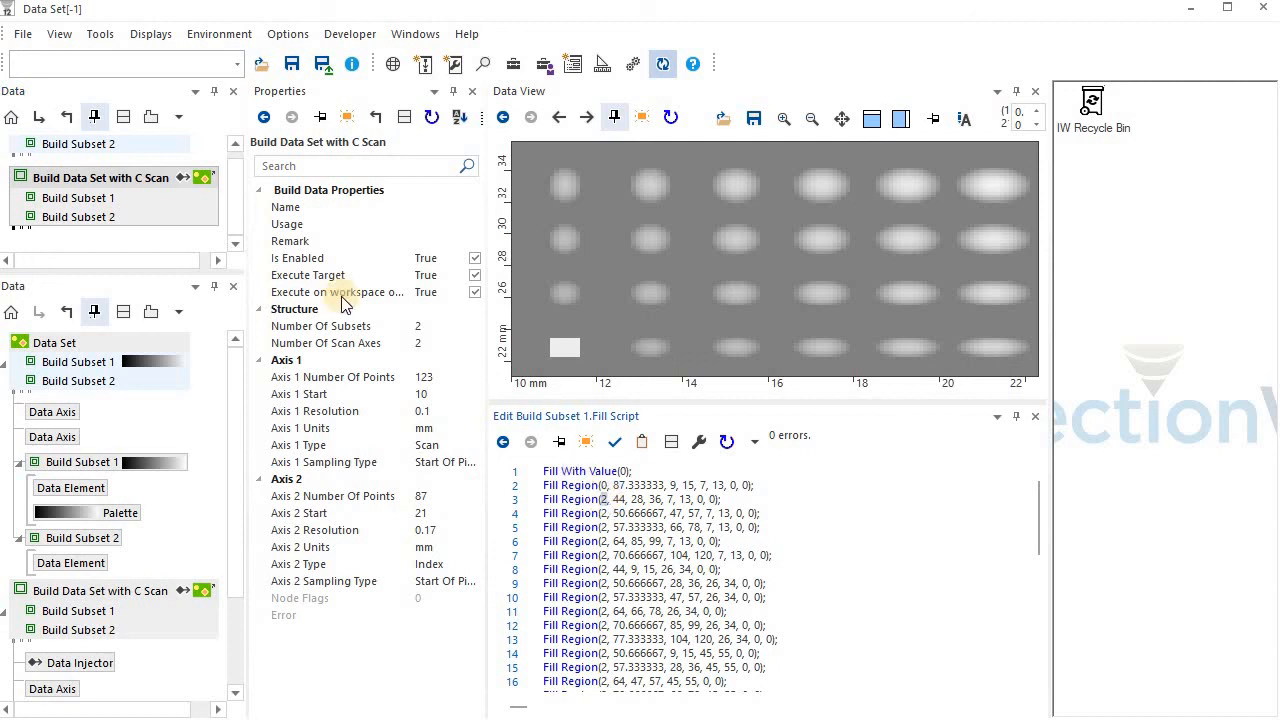
right_click(137, 174)
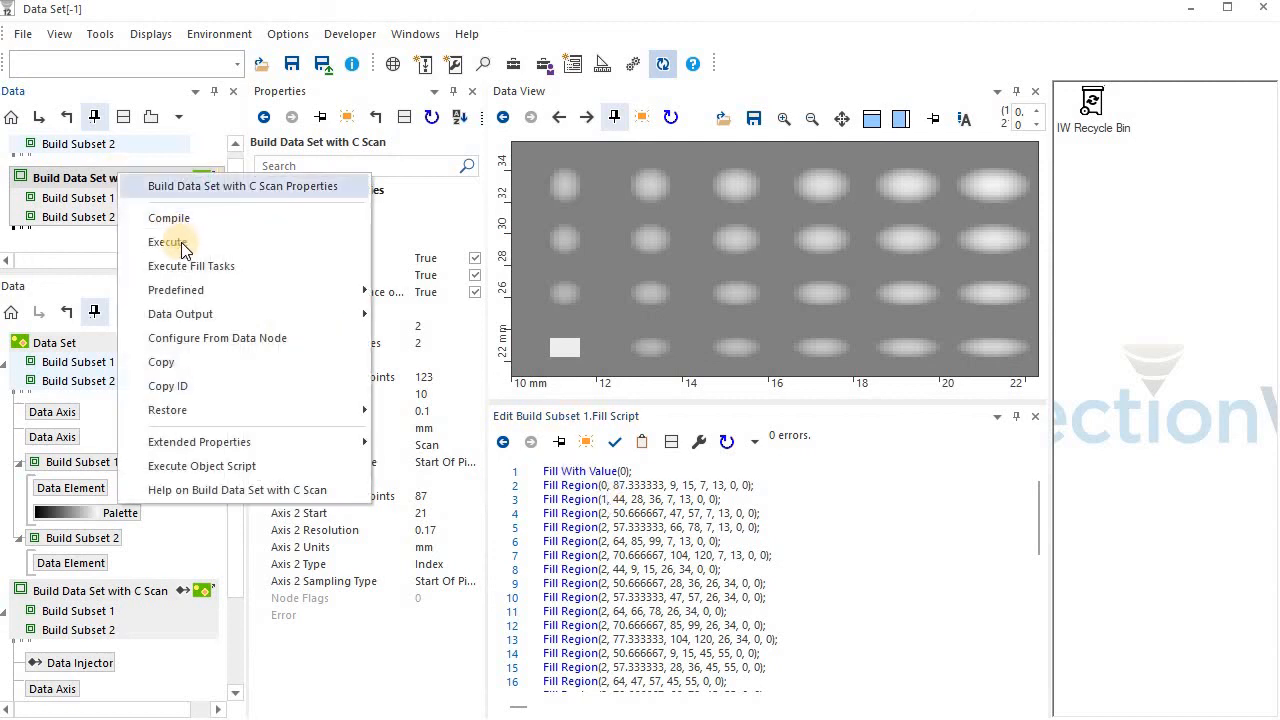
left_click(181, 242)
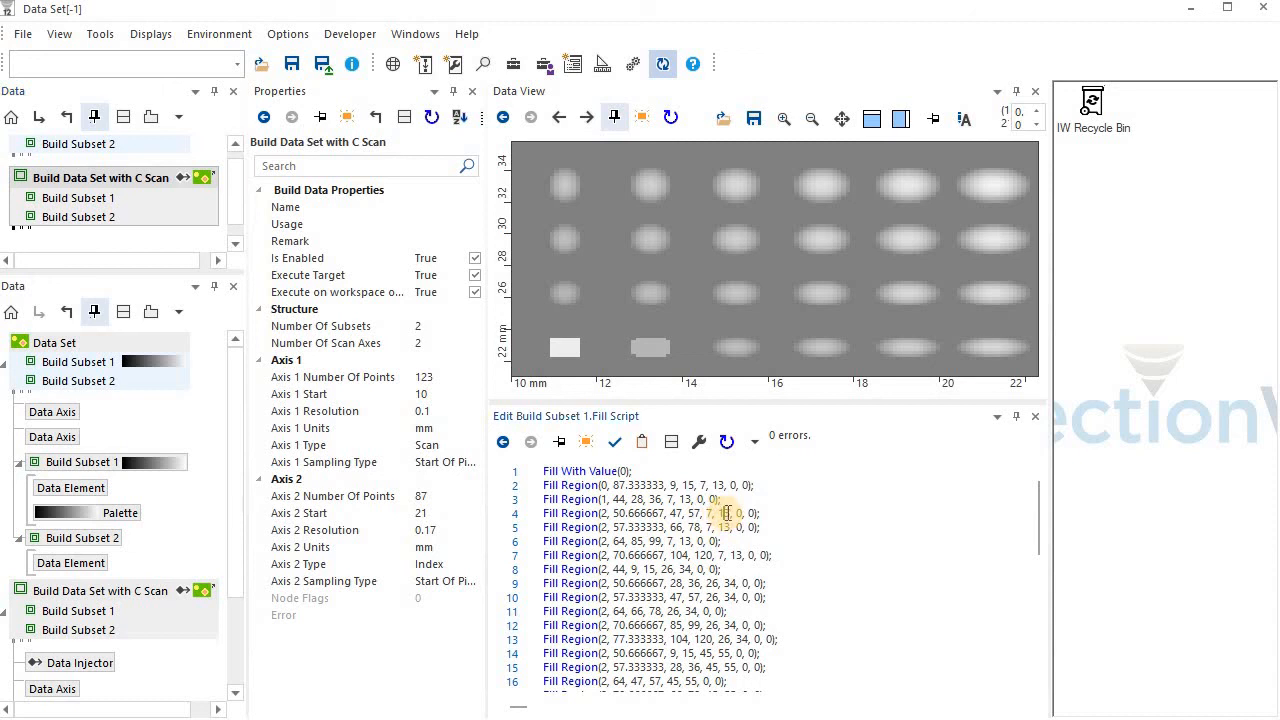
Set Y End to 18 in the fourth line's Fill Region and execute Build Data Set with C Scan
left_click(728, 513)
key("BackSpace")
type("8")
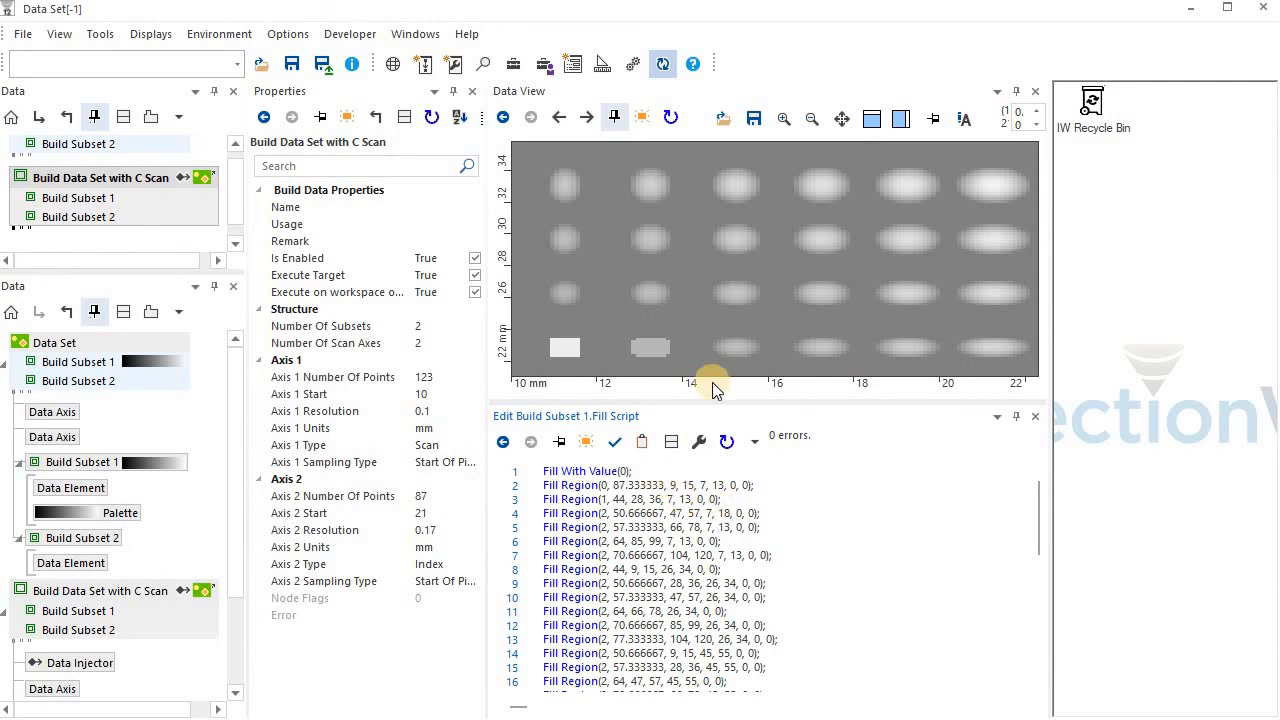
double_click(104, 186)
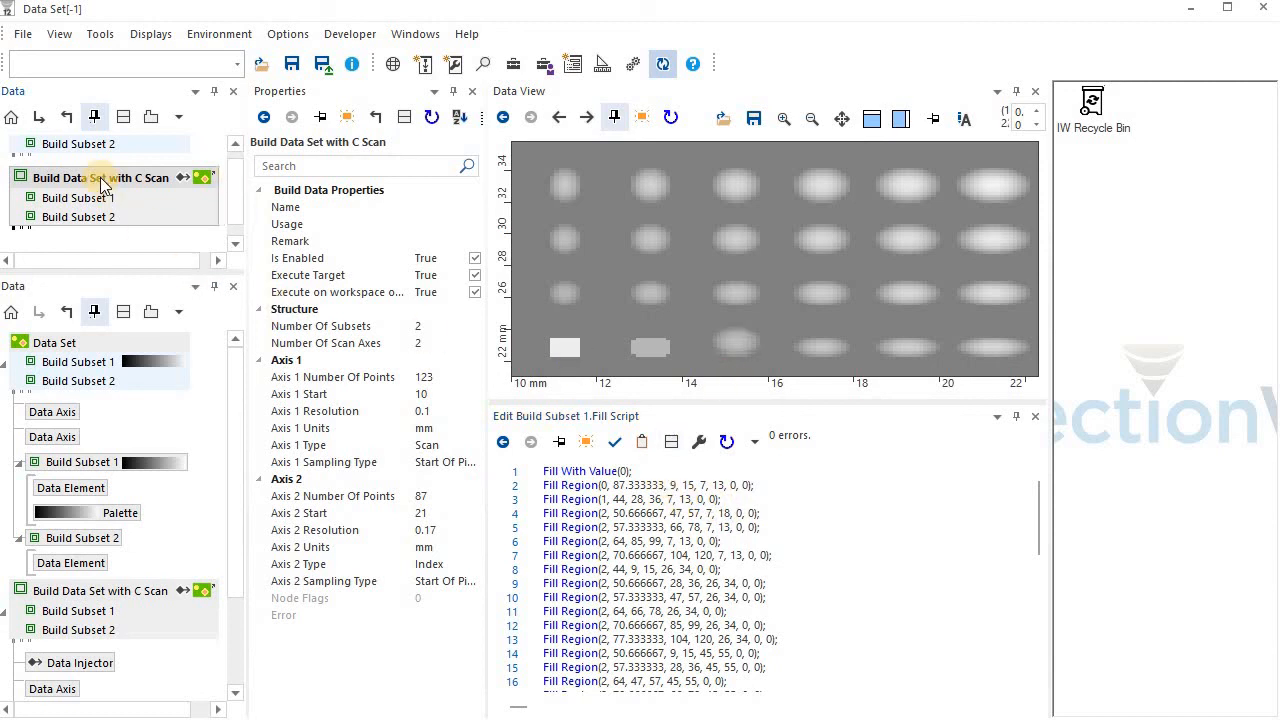